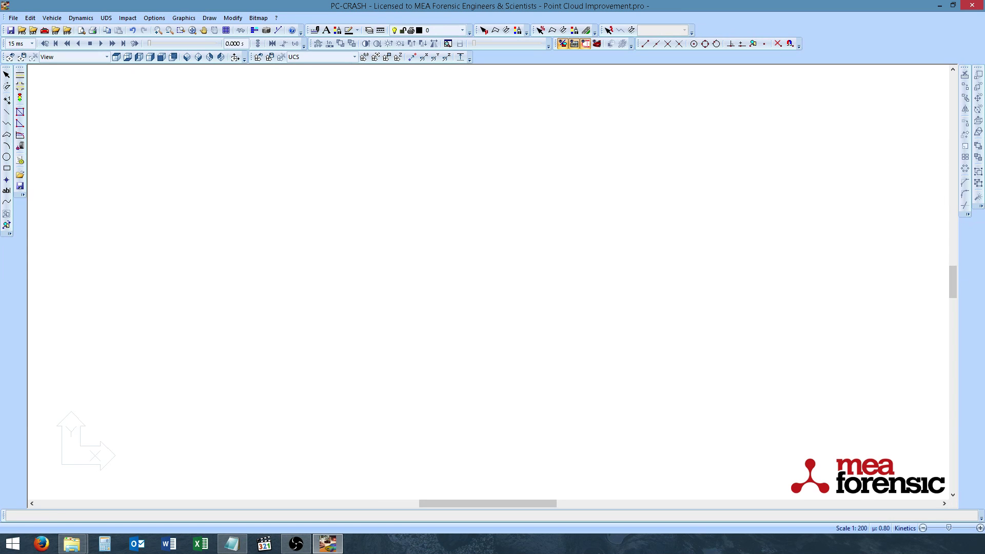
Import the point cloud file 1000-10mm.xyz from the Scene Clouds folder into the PC-Crash drawing.
key(alt+Tab)
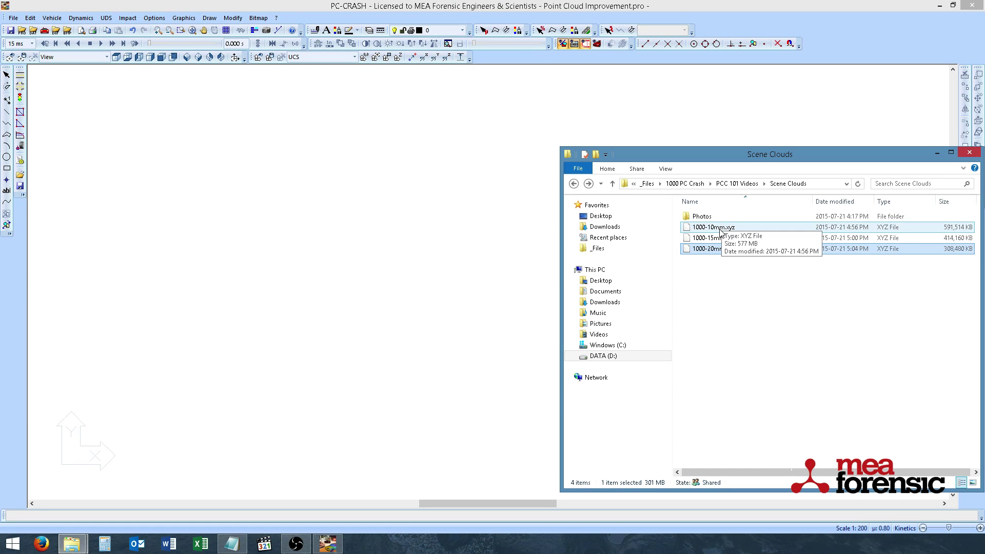
drag(719, 229, 450, 239)
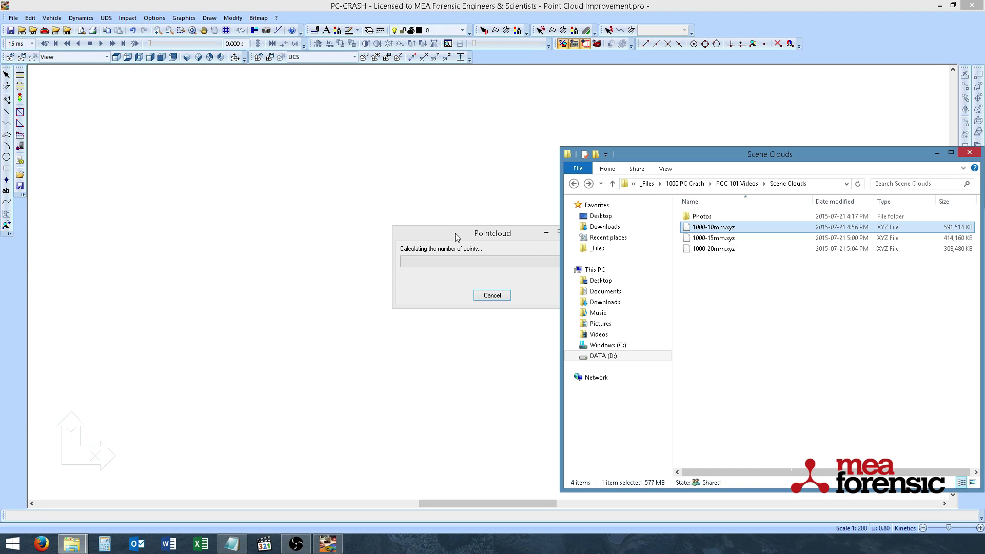
click(457, 238)
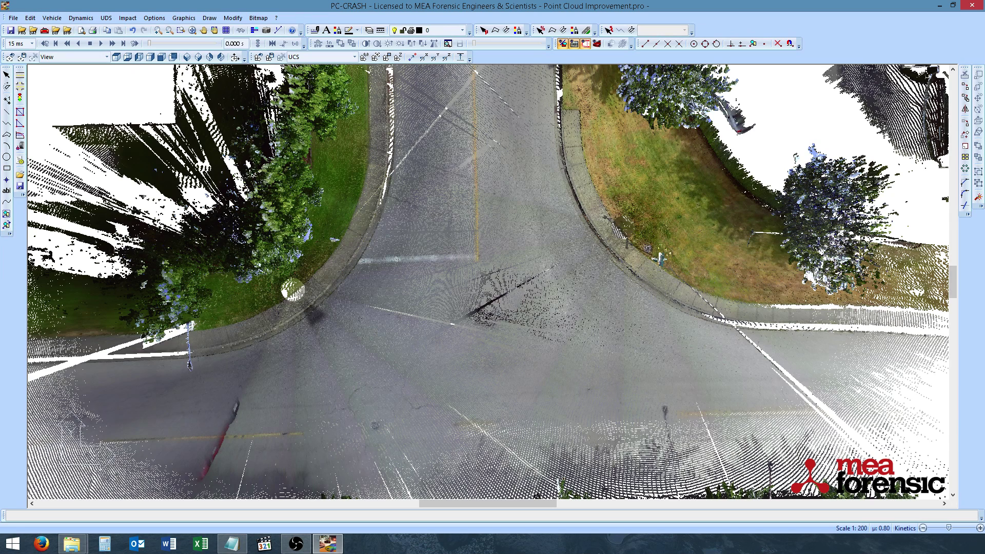
Select the imported intersection point cloud and select all of its points.
click(7, 77)
click(457, 303)
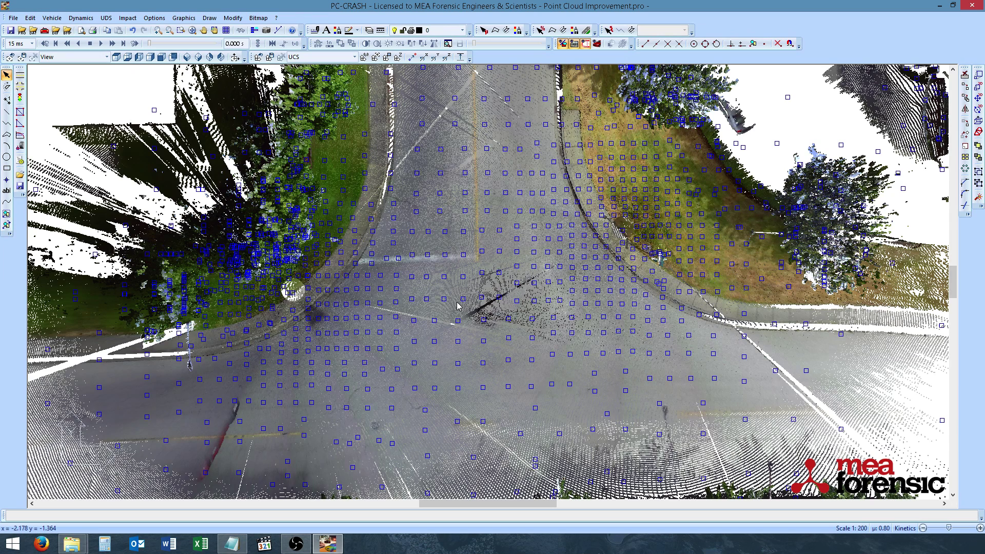
middle_drag(497, 352, 498, 274)
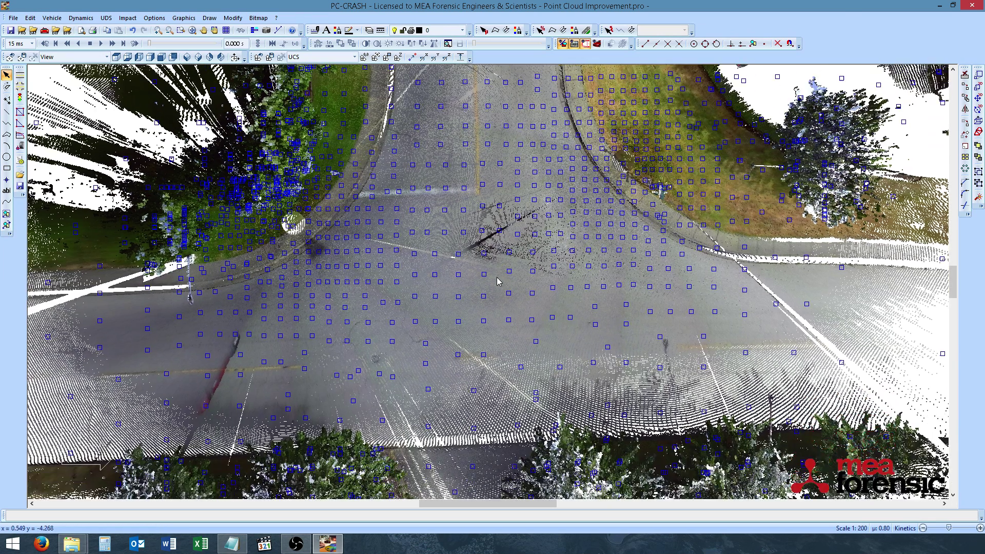
scroll(497, 273, down, 2)
drag(498, 274, 497, 293)
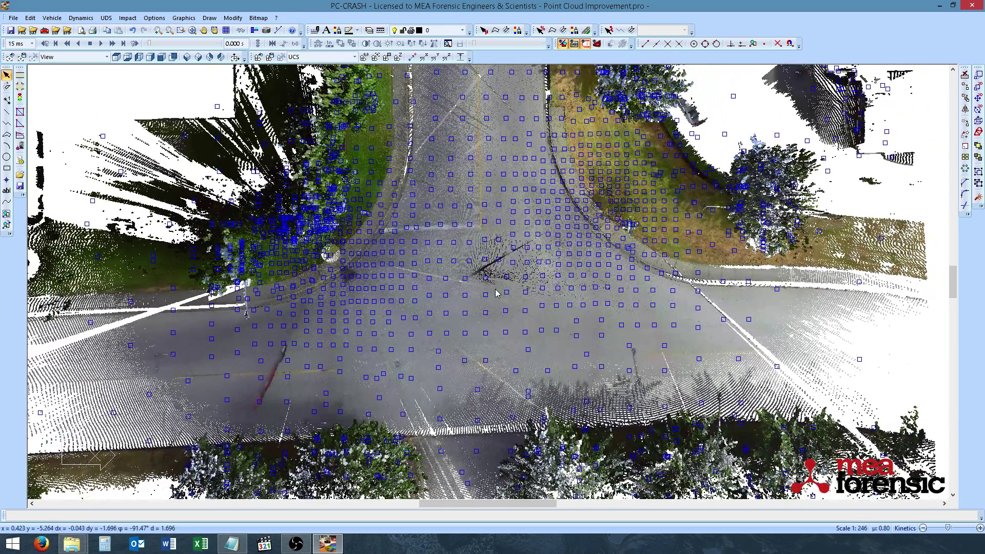
right_click(494, 226)
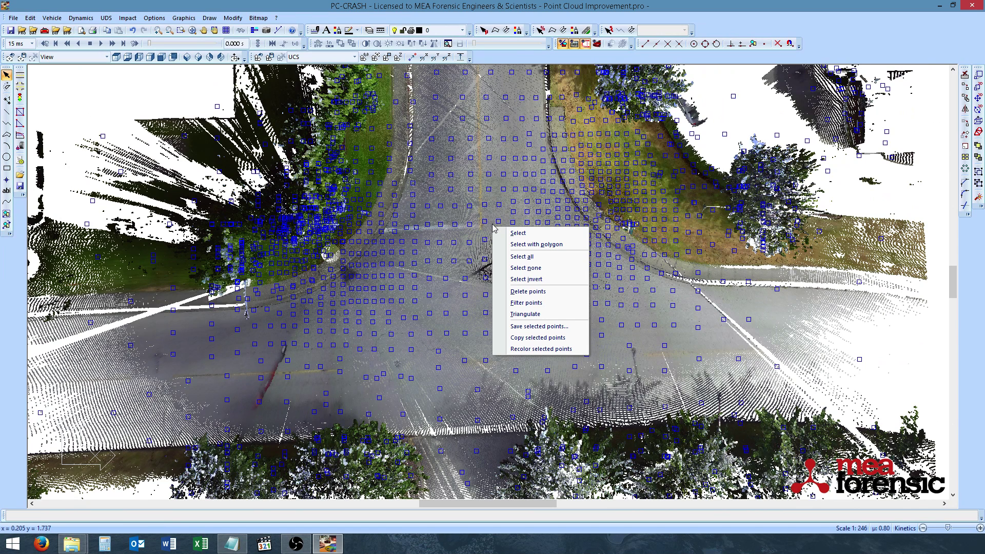
click(516, 258)
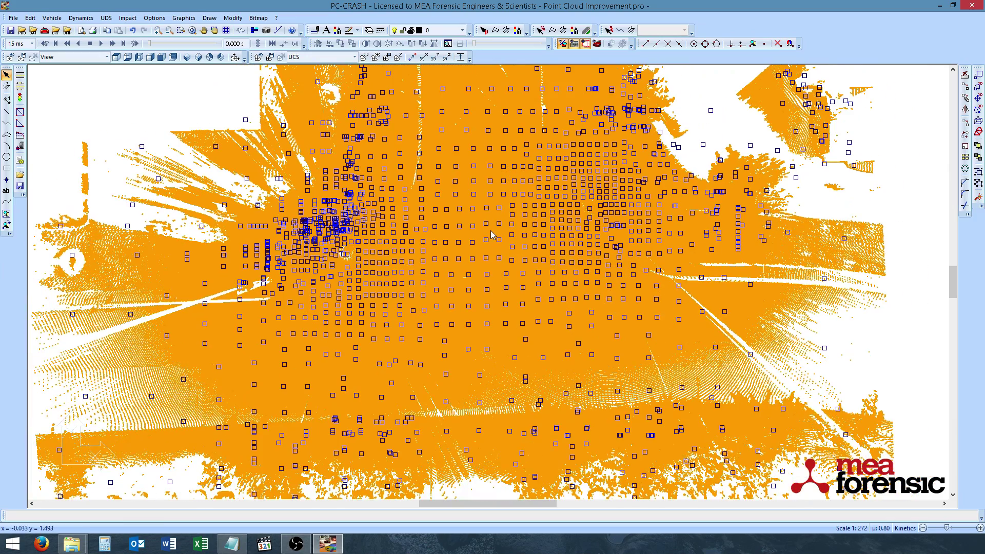
Filter the selected points with a spacing of 10 cm in x, y and z.
right_click(491, 231)
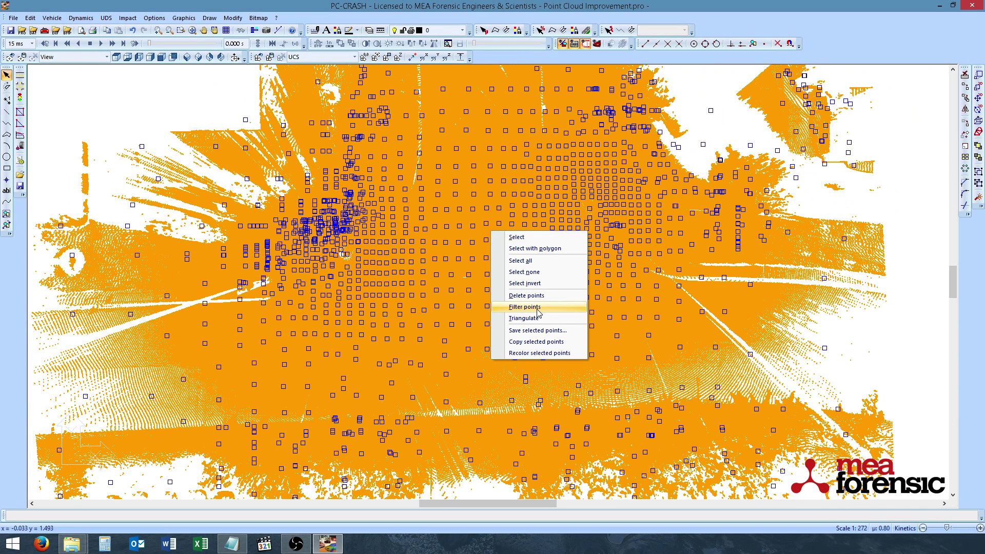
click(539, 308)
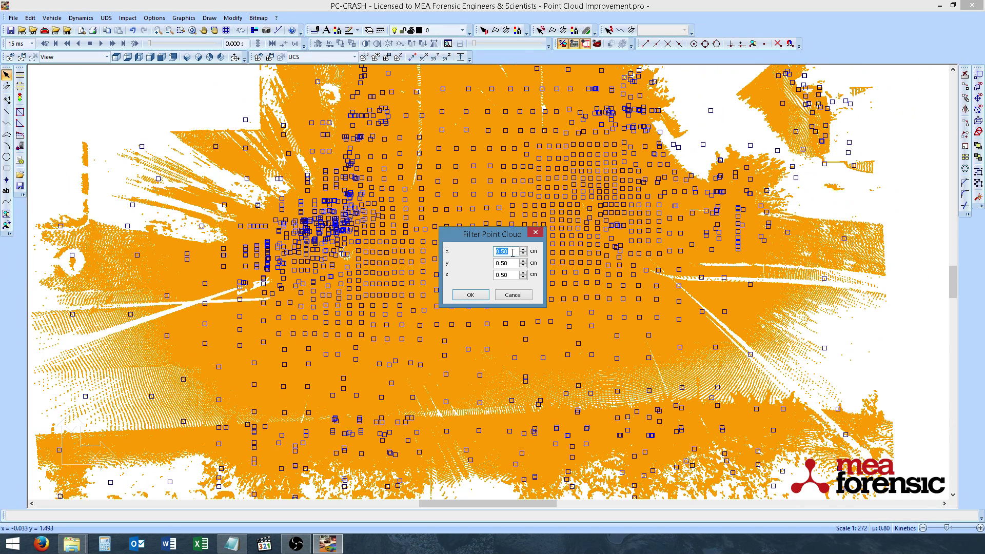
text(10)
key(Tab)
text(10)
key(Tab)
text(10)
click(465, 299)
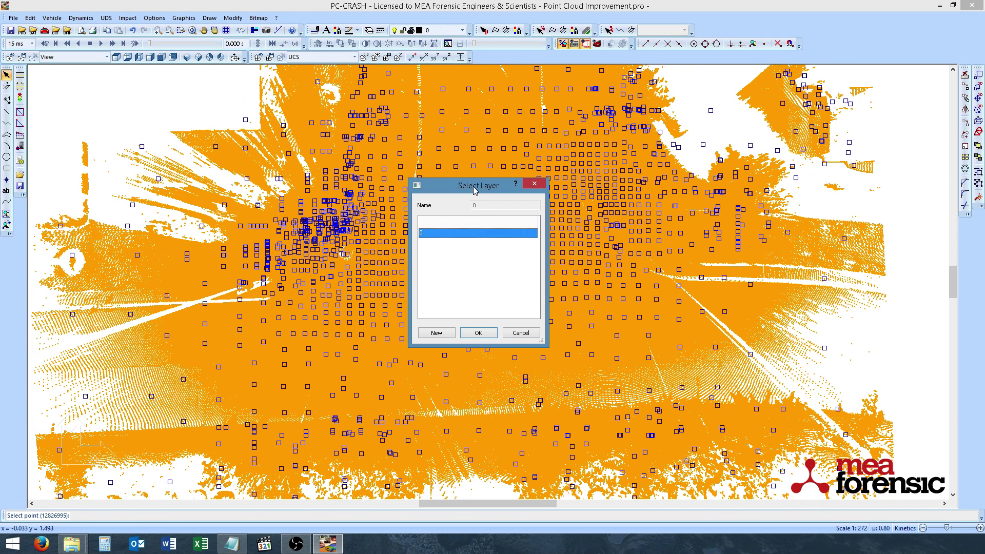
Create a new layer named 10cm and place the filtered points on it.
click(436, 333)
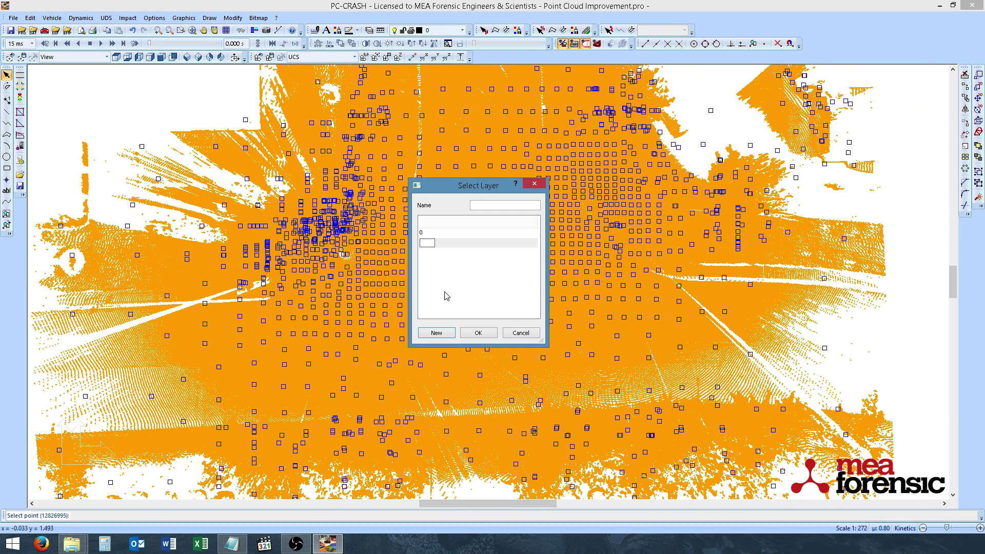
text(10cm)
key(Return)
click(476, 337)
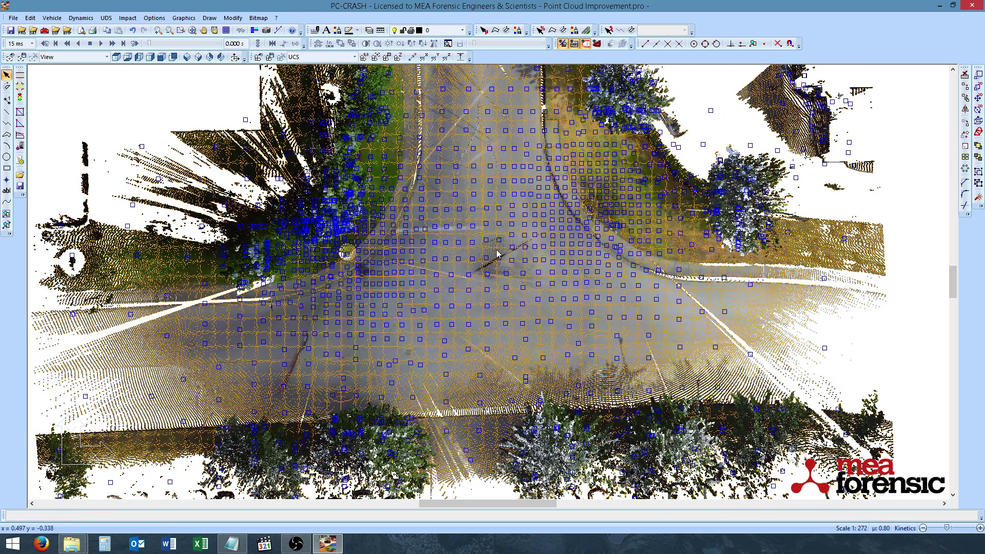
Clear the selection of the filtered points in the cloud.
scroll(496, 252, up, 2)
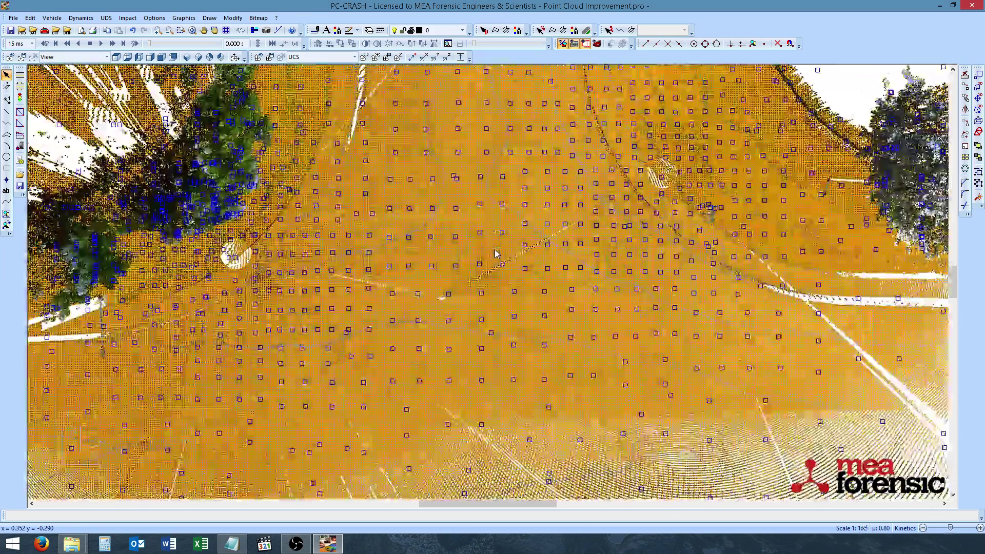
right_click(496, 252)
click(530, 298)
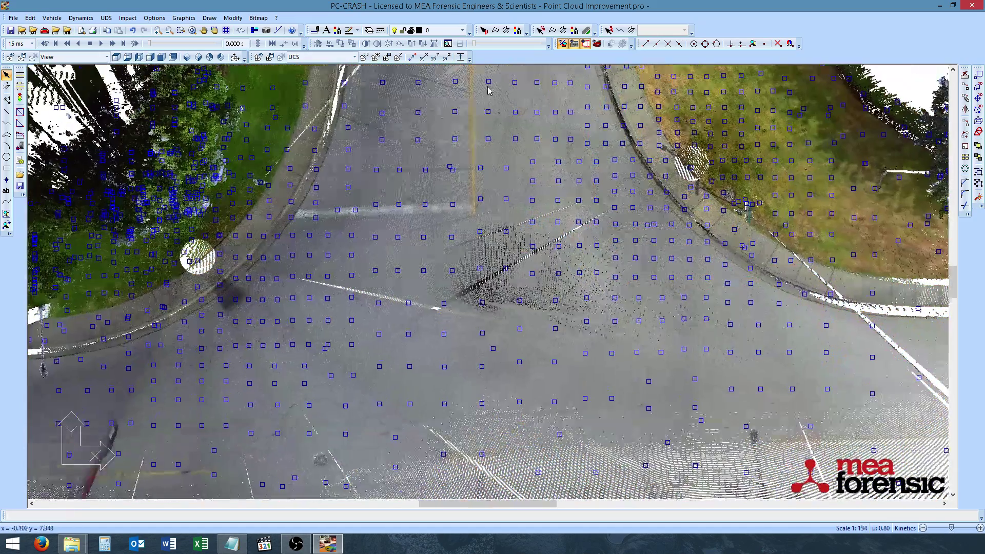
Hide layer 0 so that only the filtered points on layer 10cm are displayed.
click(465, 31)
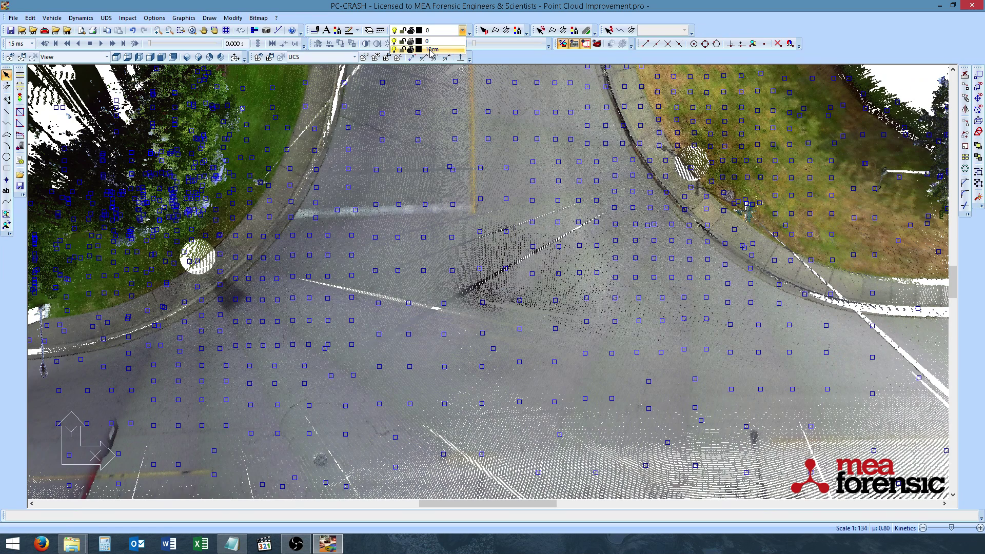
click(396, 50)
click(395, 48)
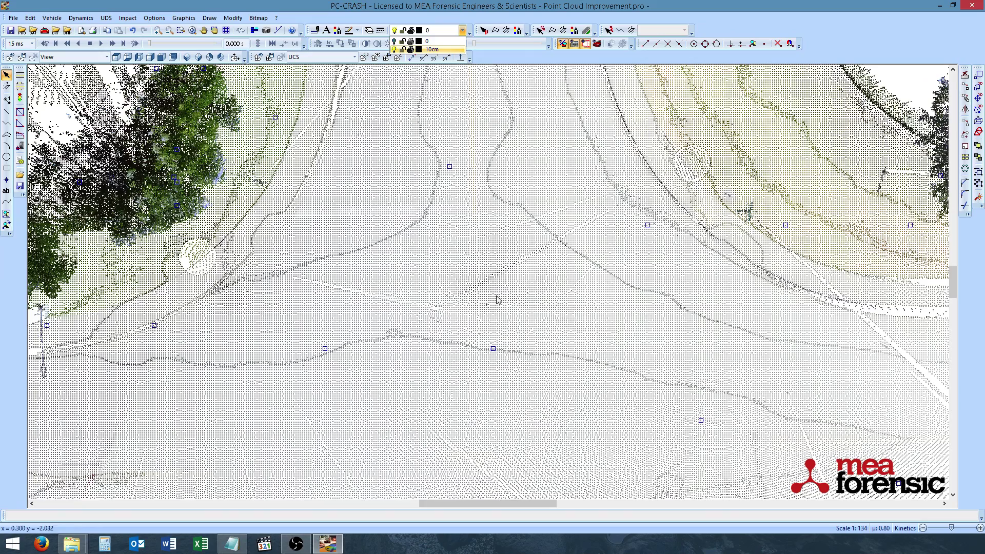
Measure the distance between two neighbouring filtered points on the road surface.
scroll(487, 298, up, 4)
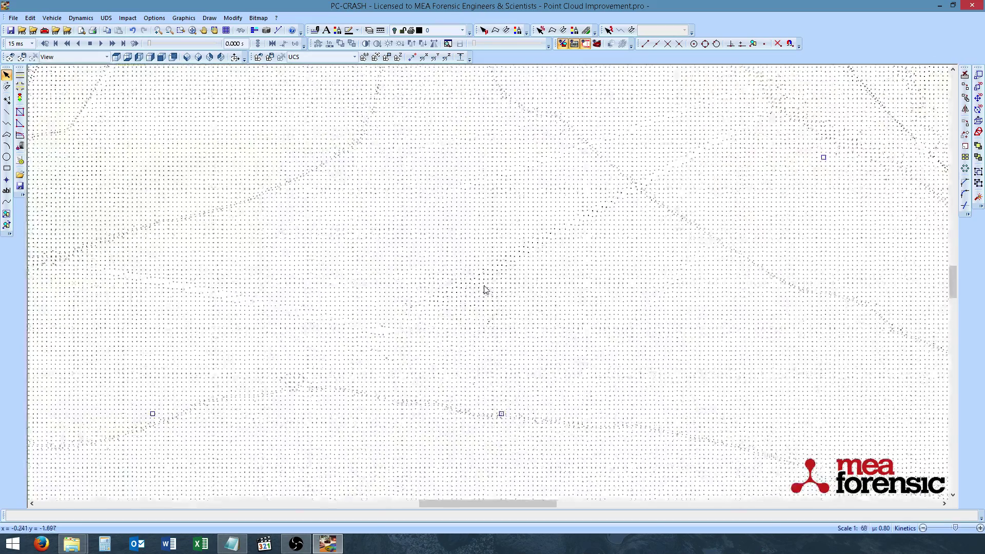
scroll(474, 271, up, 2)
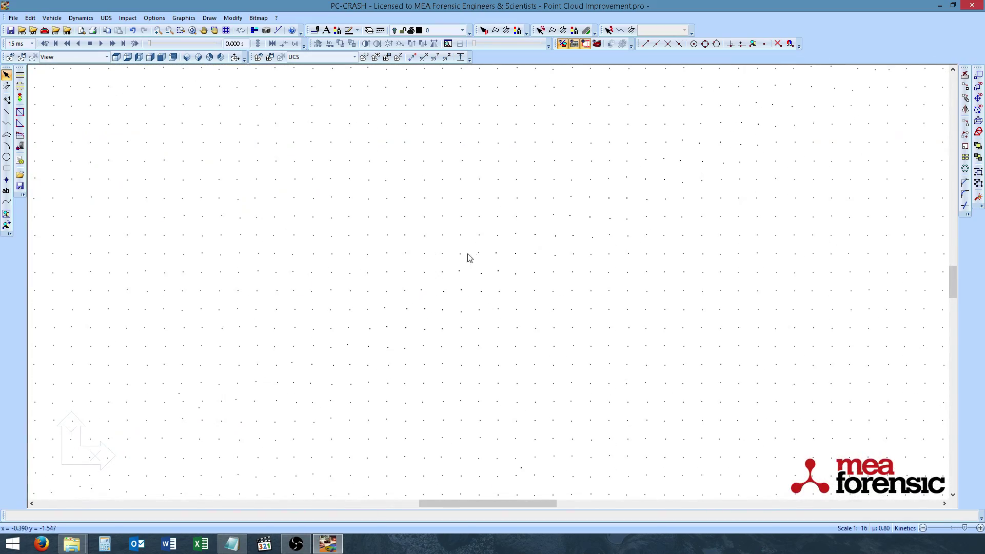
click(277, 31)
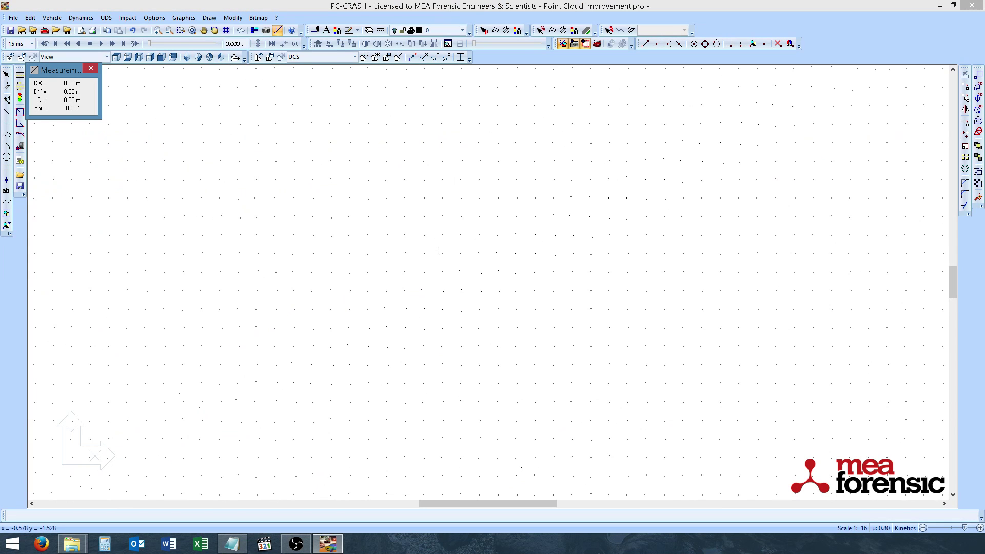
drag(442, 253, 461, 254)
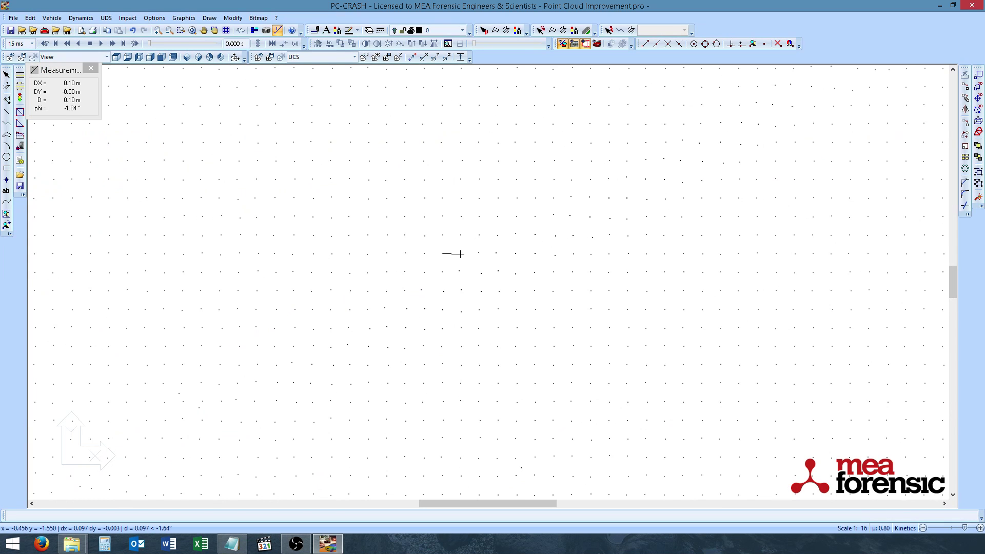
scroll(421, 134, down, 2)
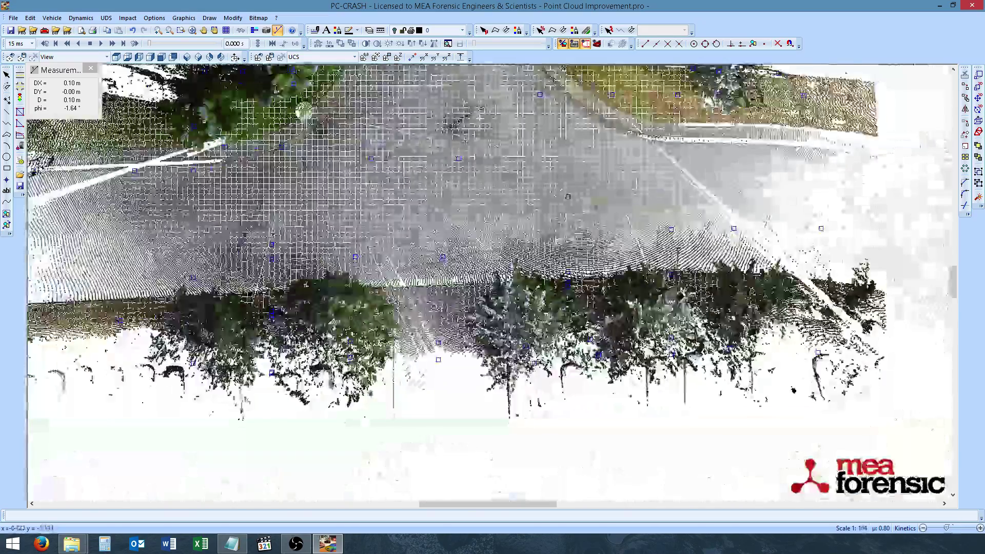
Compare the two clouds by alternating layer visibility, leave layer 0 shown and layer 10cm hidden, and close the measurement tool.
click(463, 31)
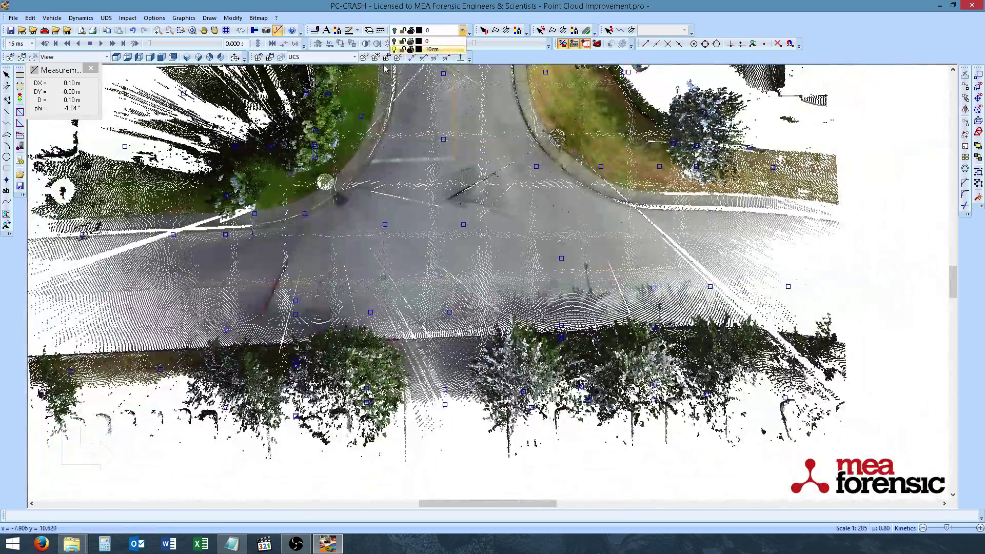
click(395, 47)
click(395, 49)
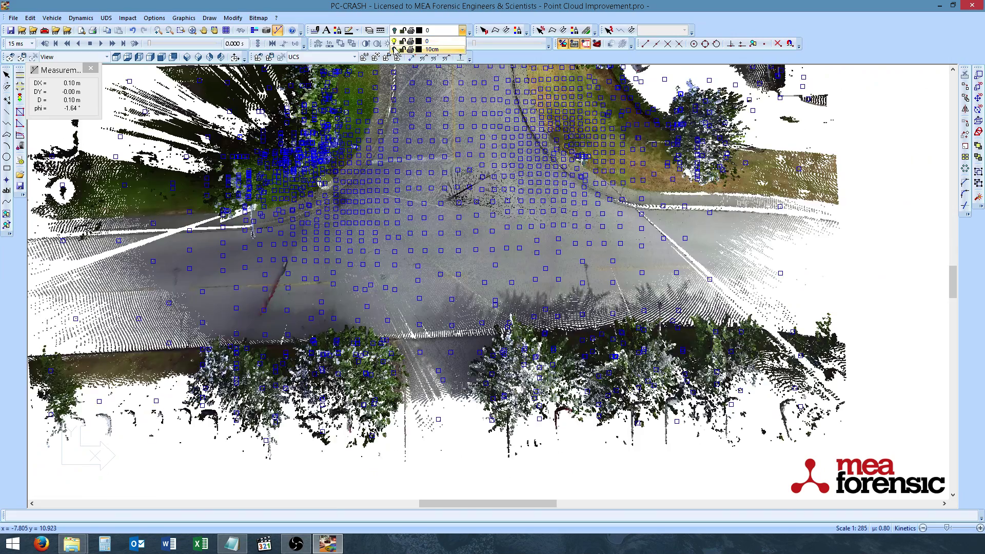
click(395, 49)
click(395, 49)
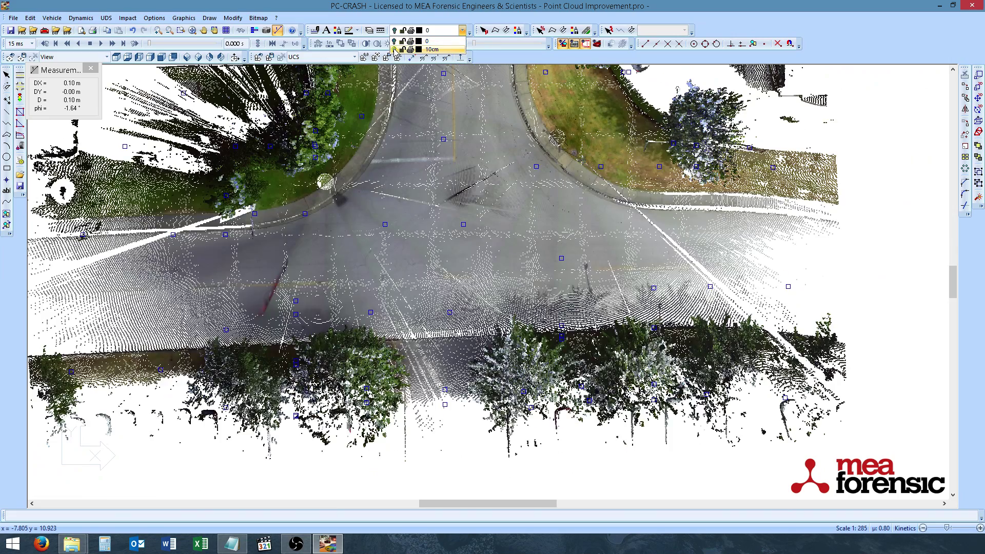
click(395, 50)
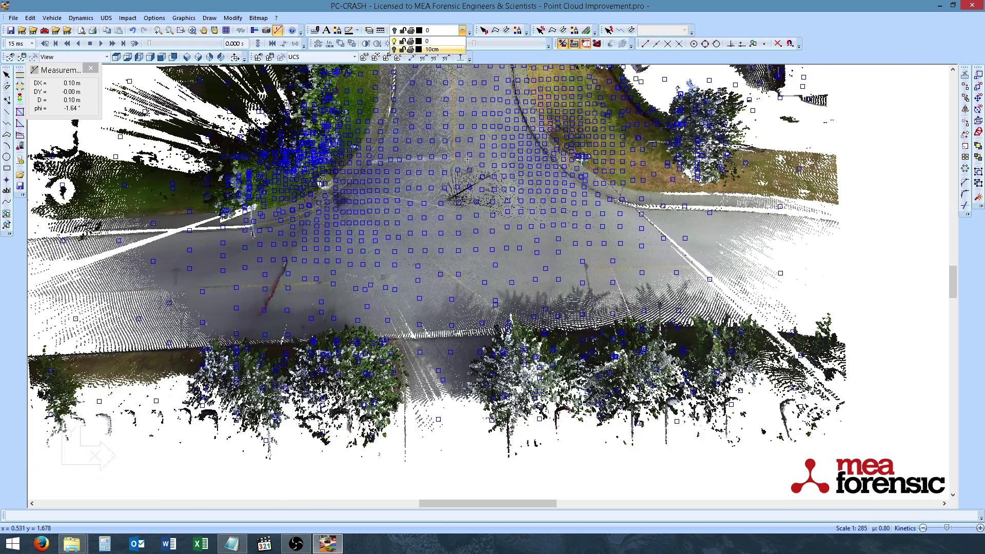
scroll(468, 160, up, 3)
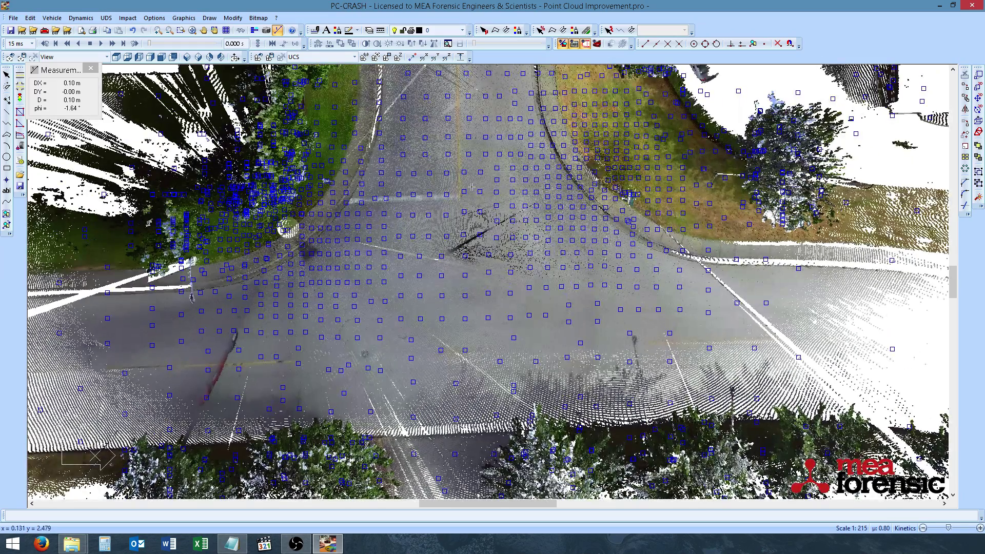
key(Escape)
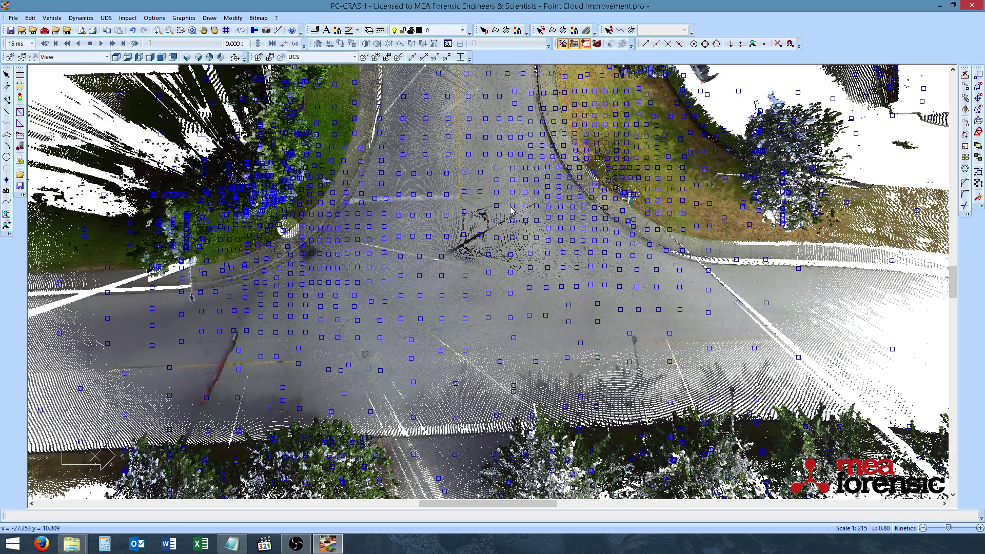
Select the road-surface points of the intersection with a polygon that follows the curbs and road edges.
middle_drag(477, 172, 486, 209)
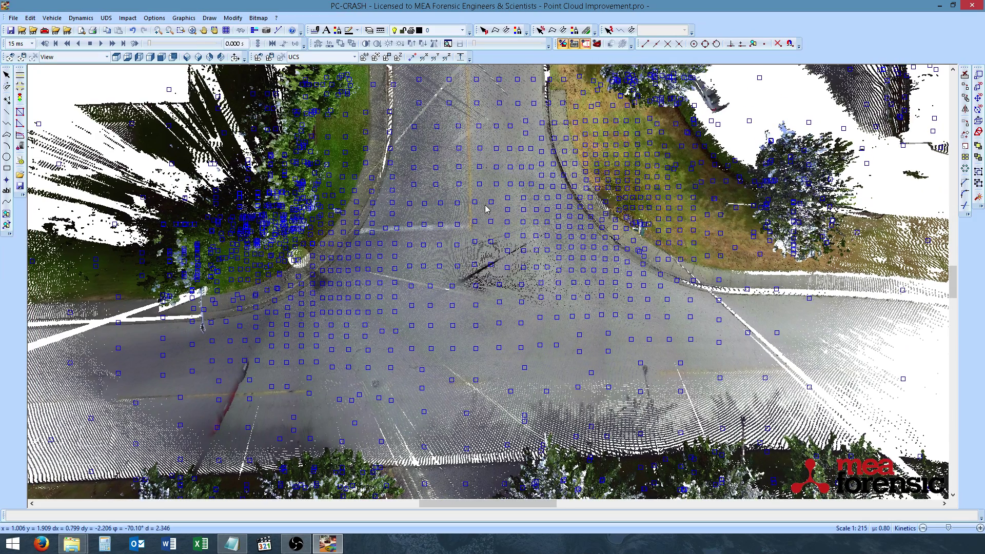
scroll(497, 217, down, 2)
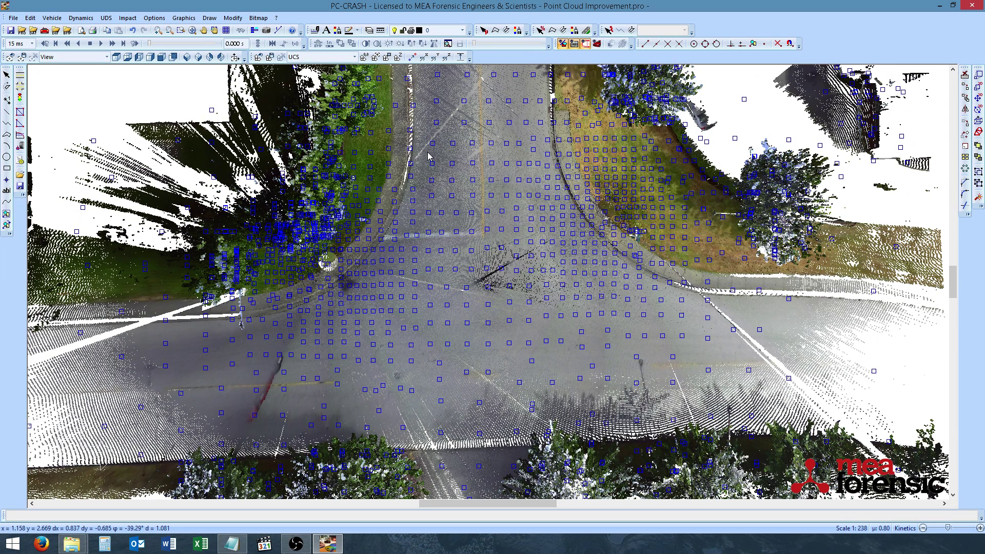
right_click(461, 138)
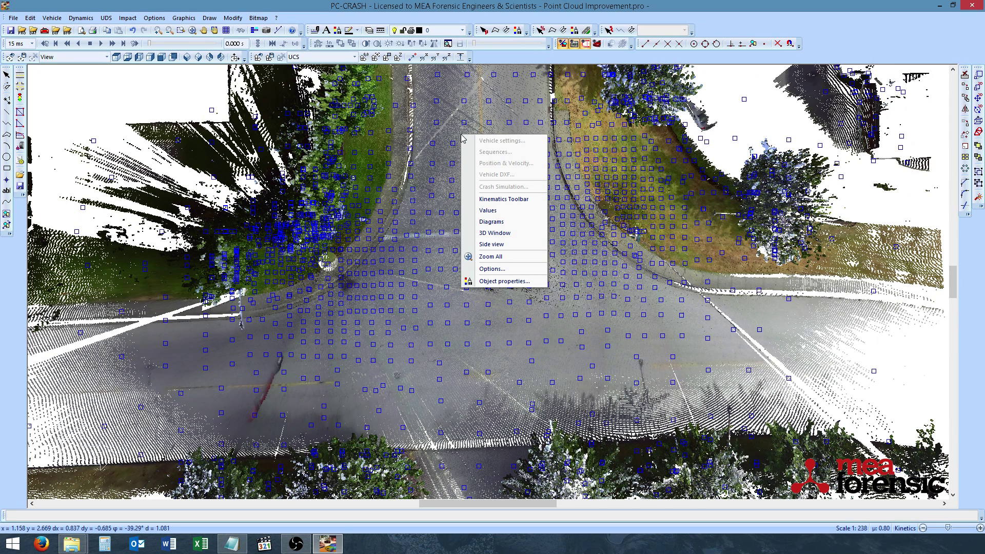
right_click(451, 127)
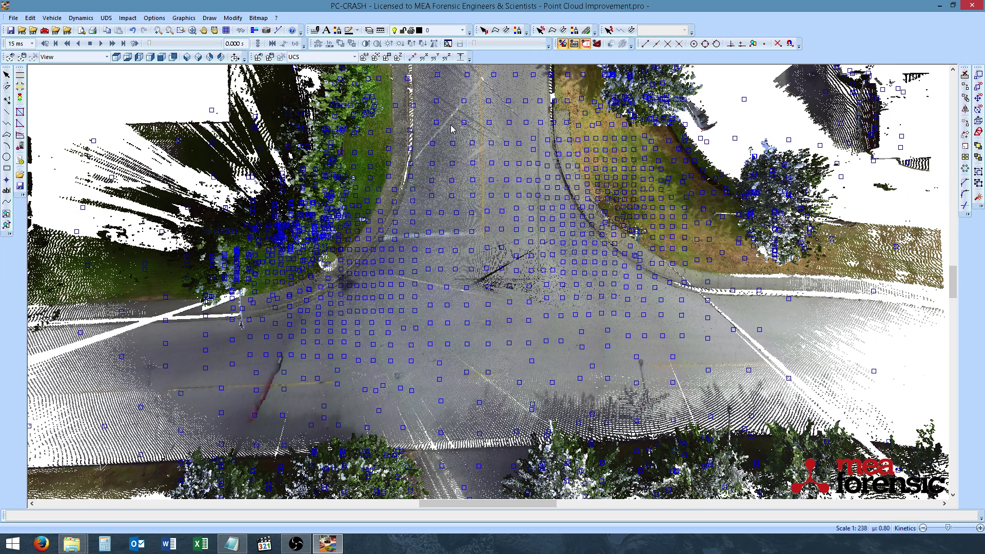
click(6, 75)
right_click(474, 136)
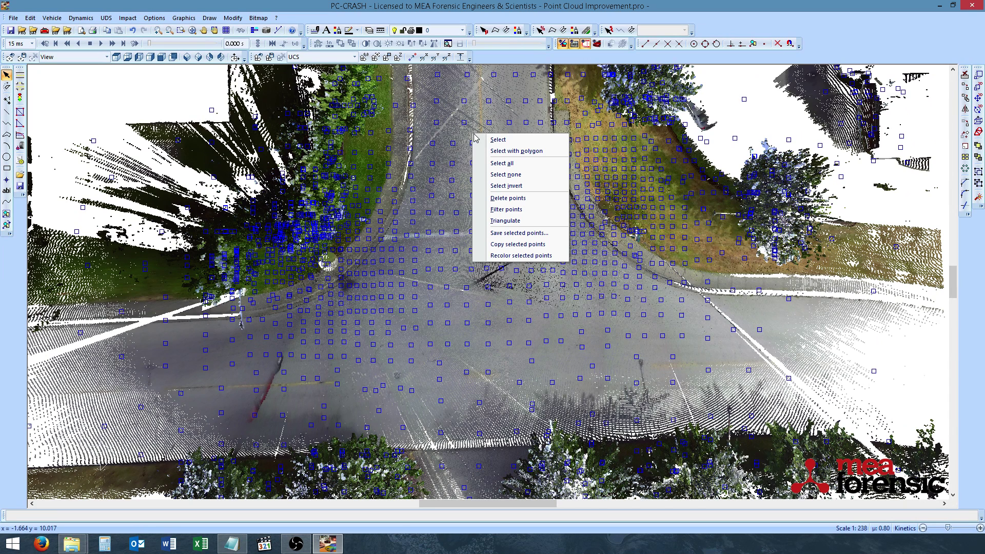
click(512, 151)
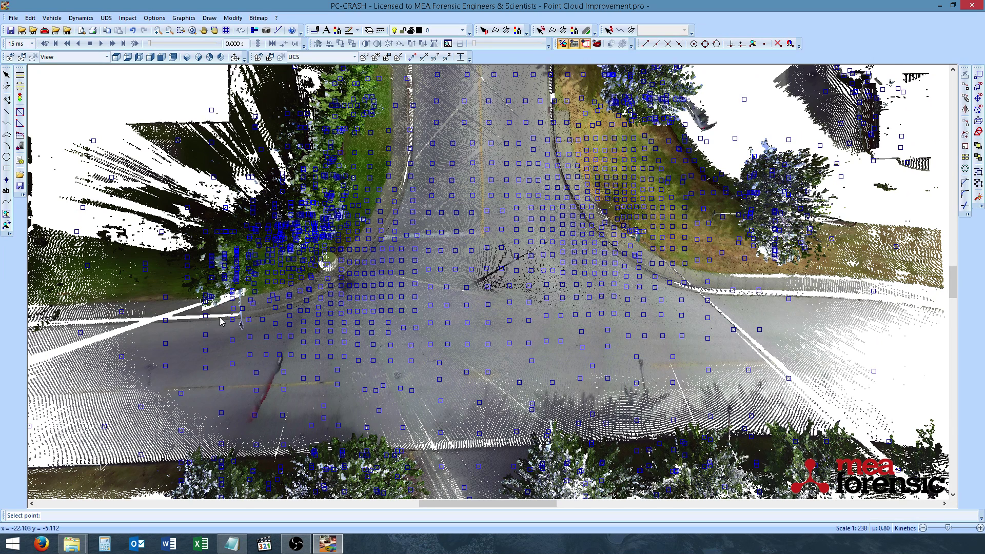
click(106, 321)
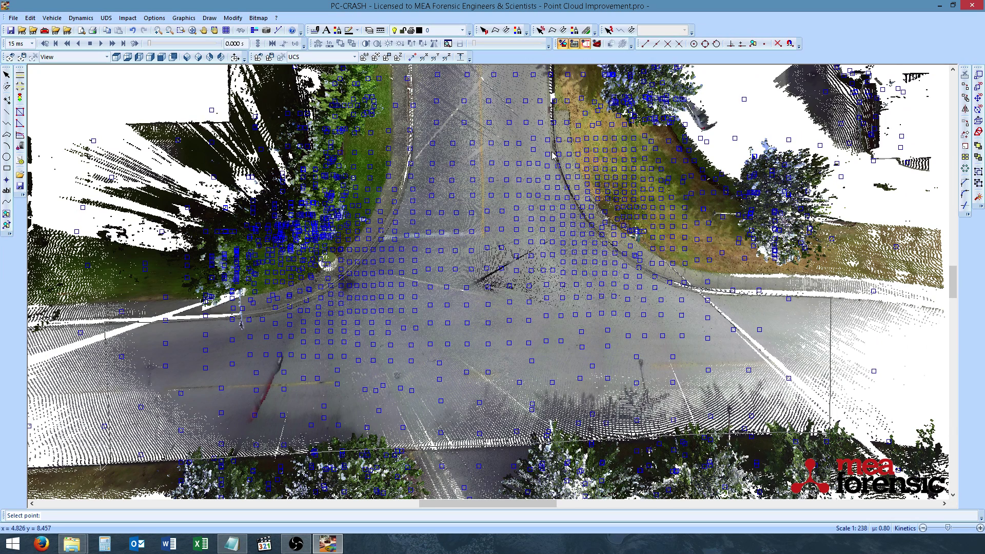
click(501, 92)
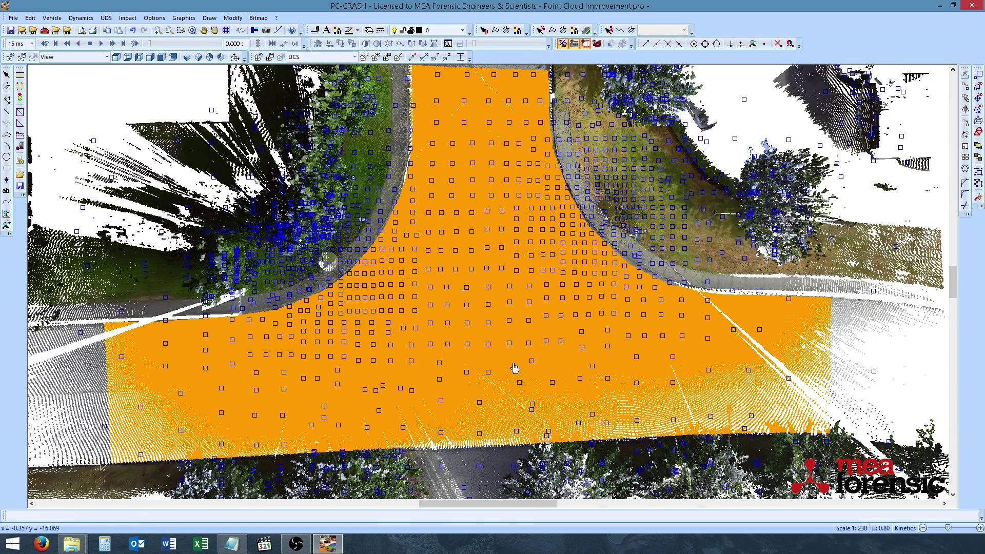
Examine the polygon selection from above and in the left, right, front and back views for points lying above the road.
scroll(515, 368, up, 4)
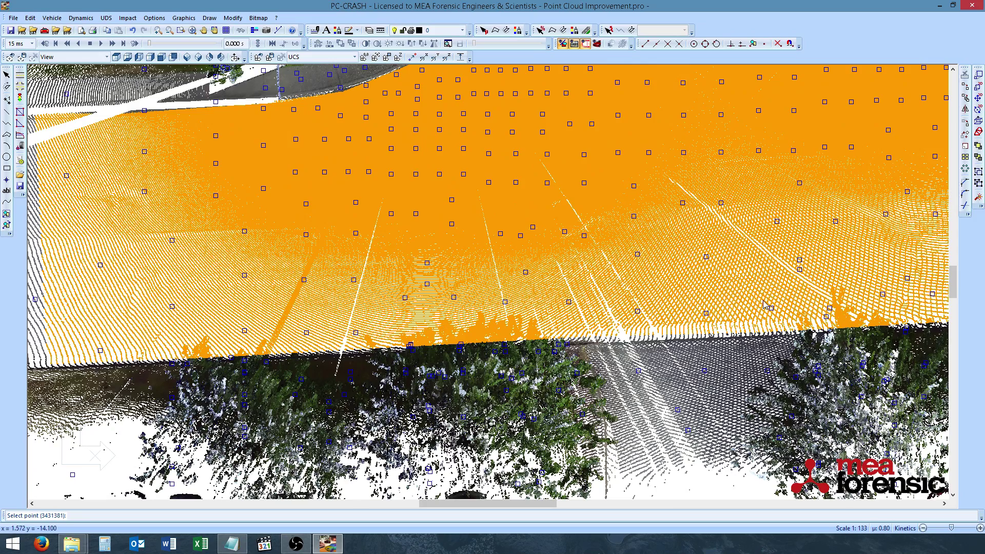
scroll(675, 297, down, 1)
scroll(600, 307, down, 1)
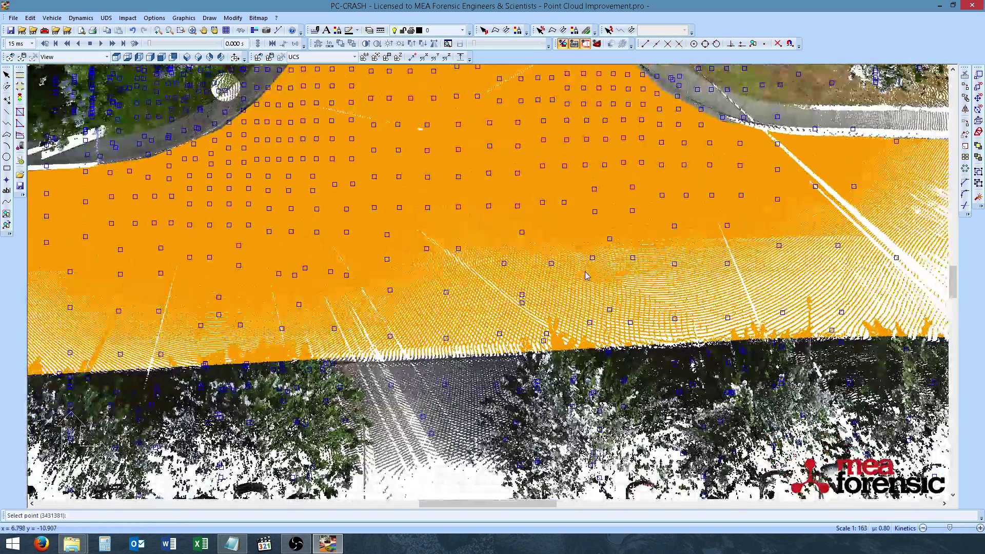
scroll(571, 293, up, 1)
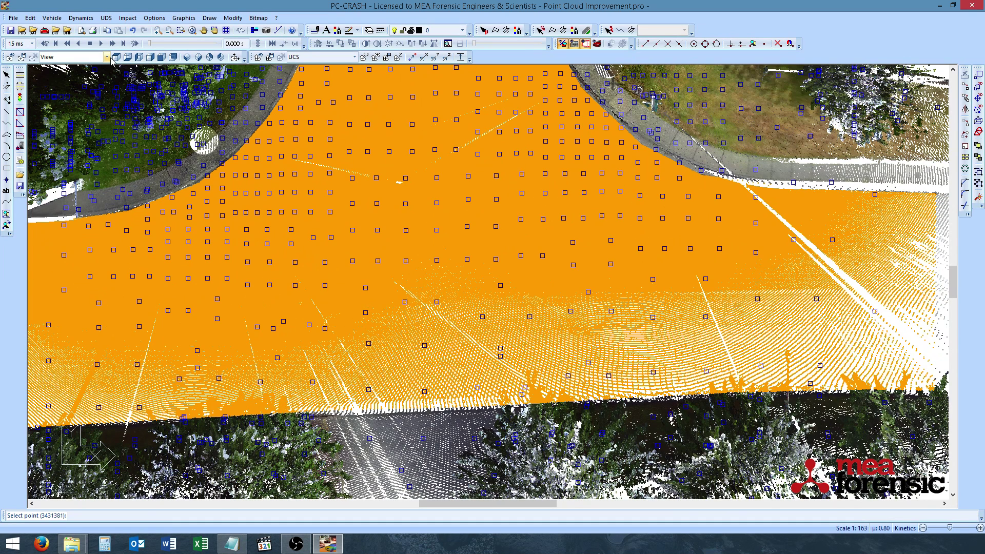
click(136, 60)
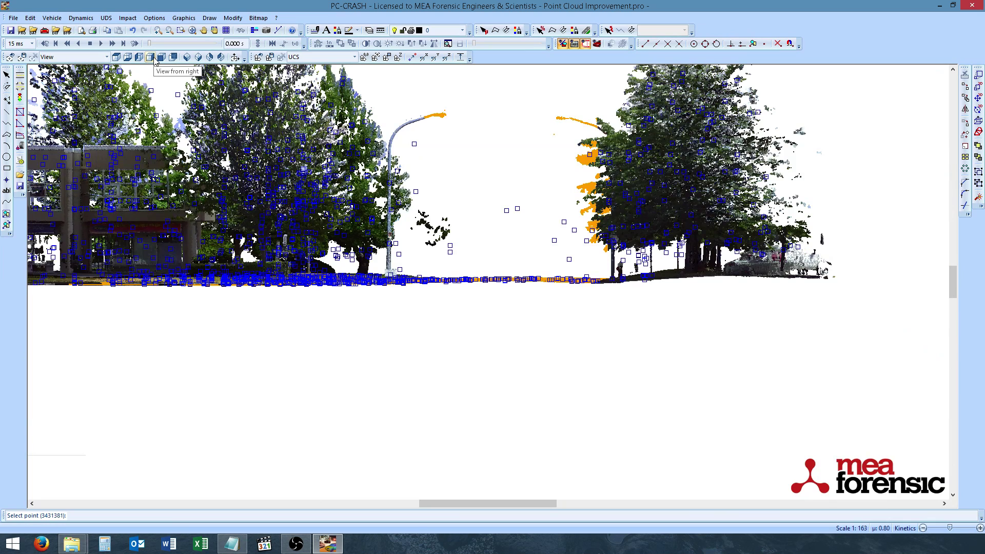
click(151, 57)
click(161, 57)
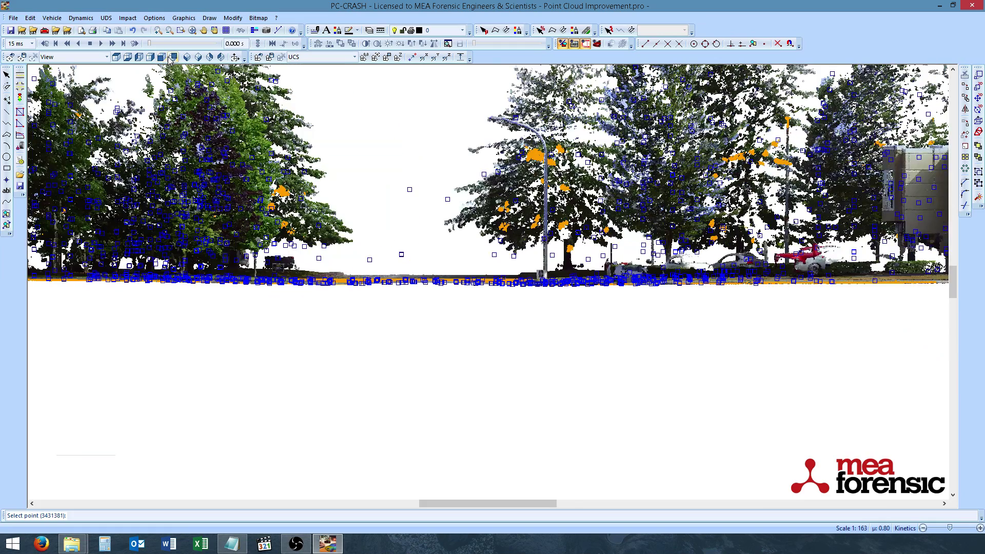
click(173, 58)
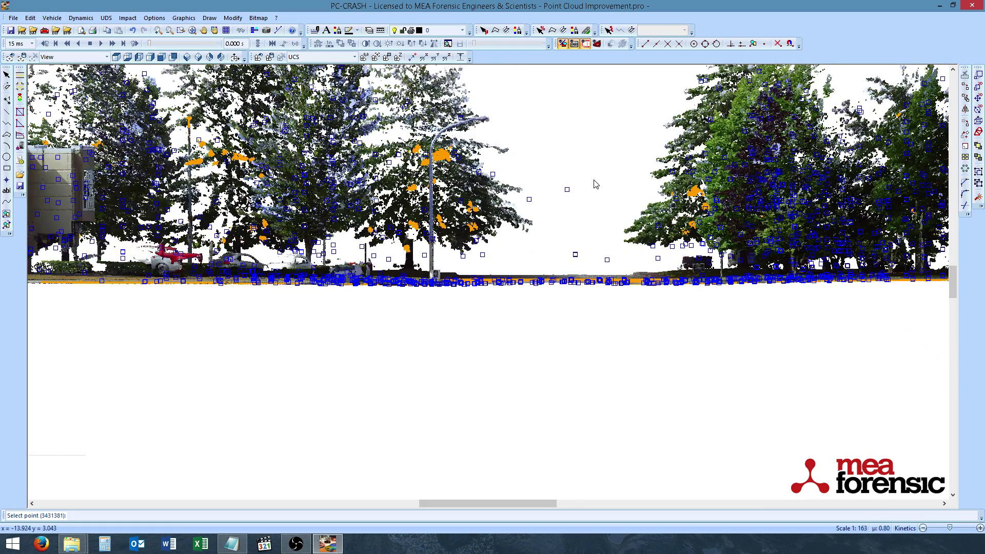
scroll(598, 246, up, 2)
scroll(601, 276, down, 1)
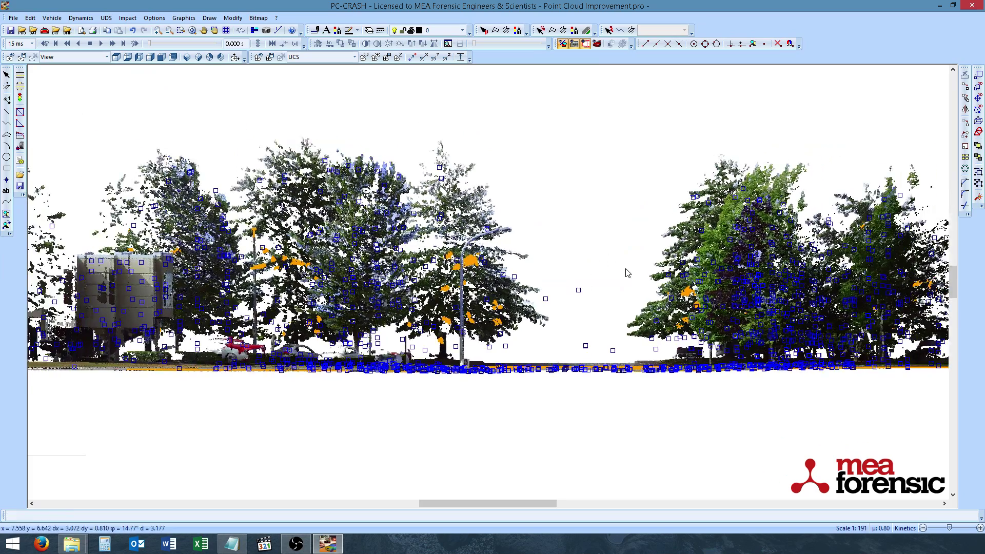
scroll(624, 273, down, 1)
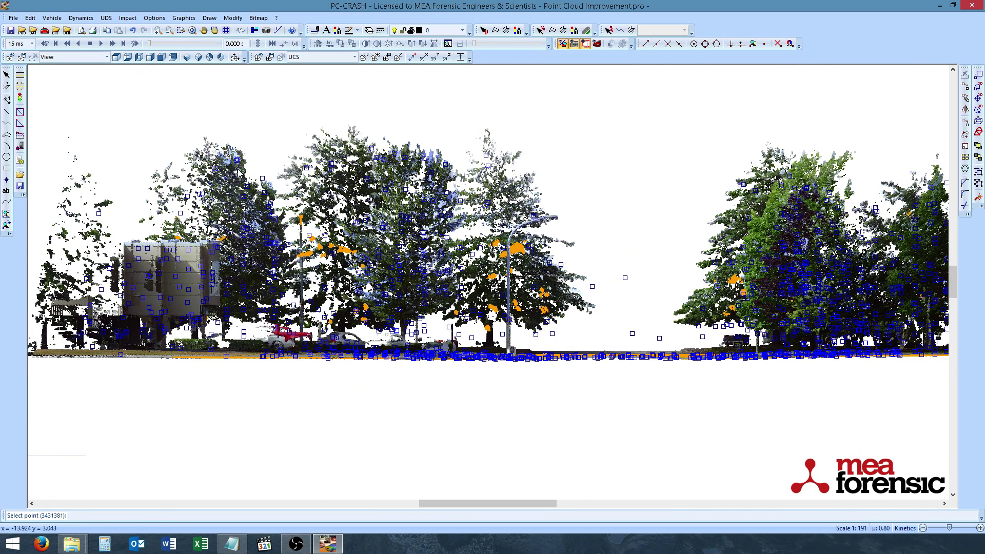
click(139, 58)
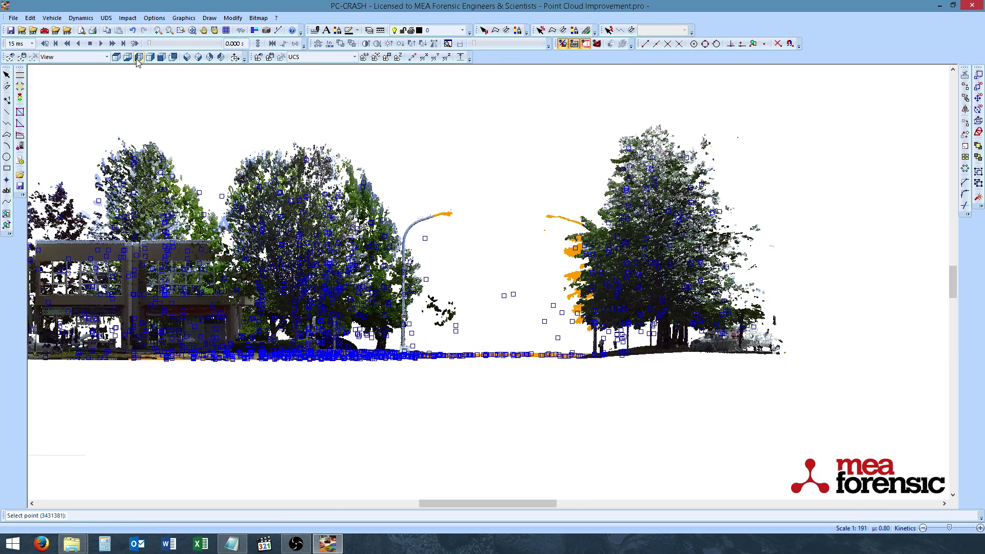
scroll(552, 277, up, 3)
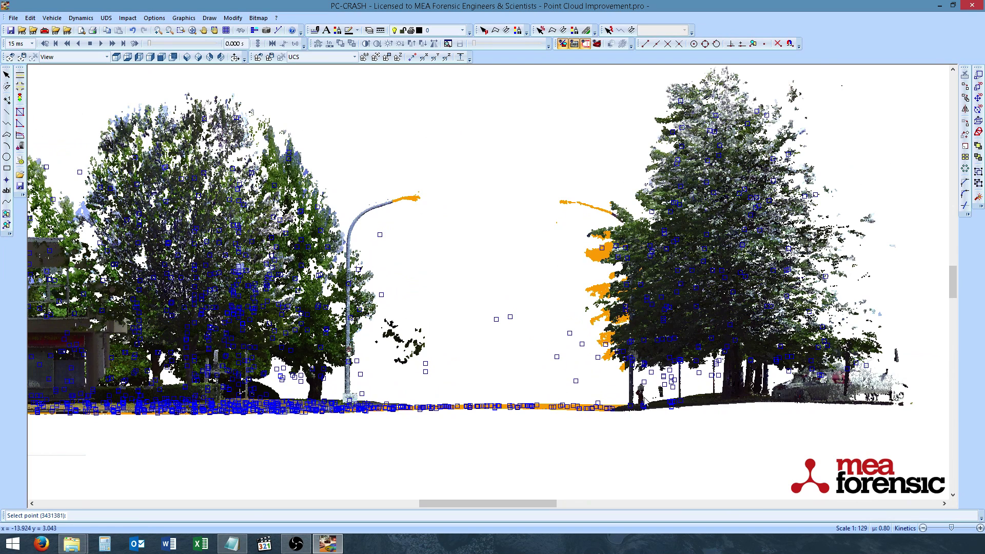
Review the "Use shift to add selection" option in the DXF settings and close the dialog.
click(234, 18)
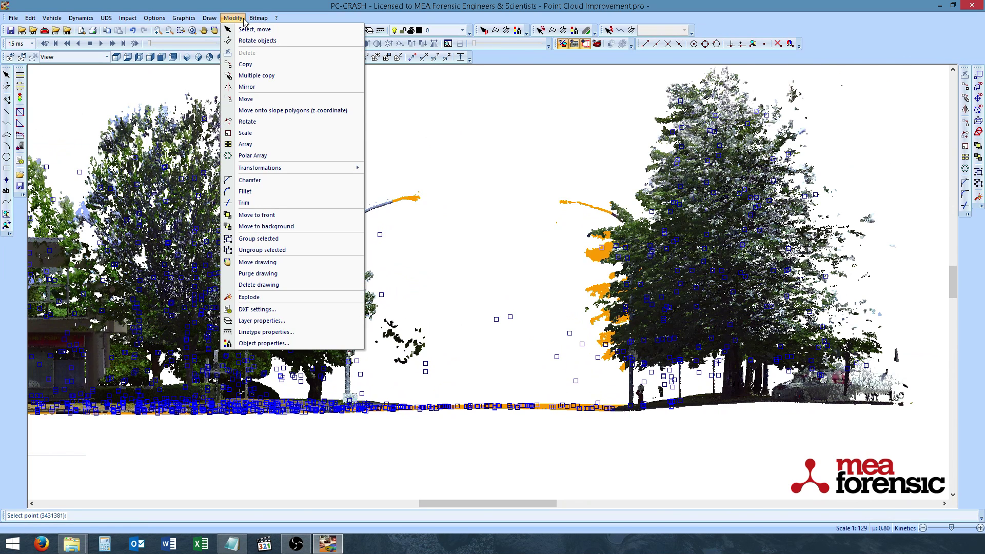
click(263, 310)
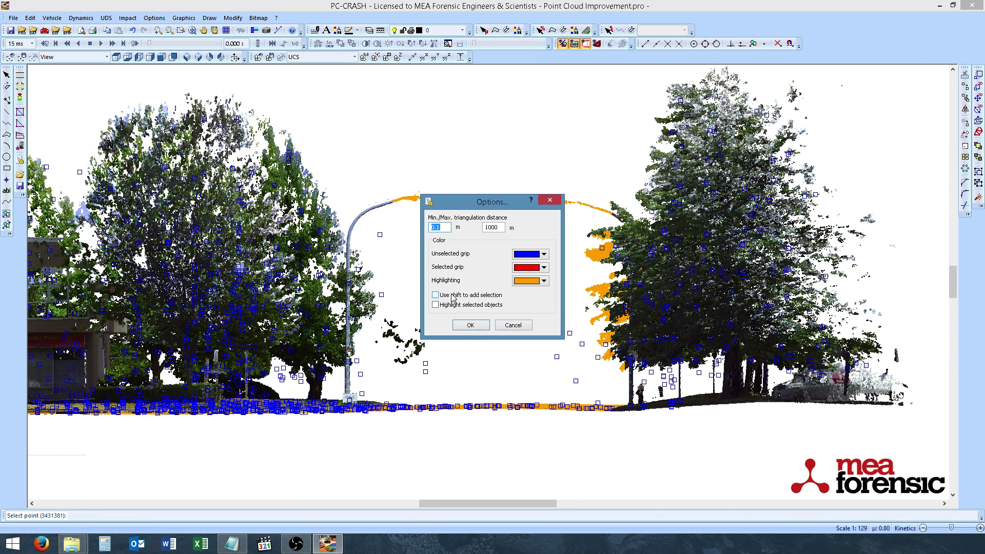
click(477, 330)
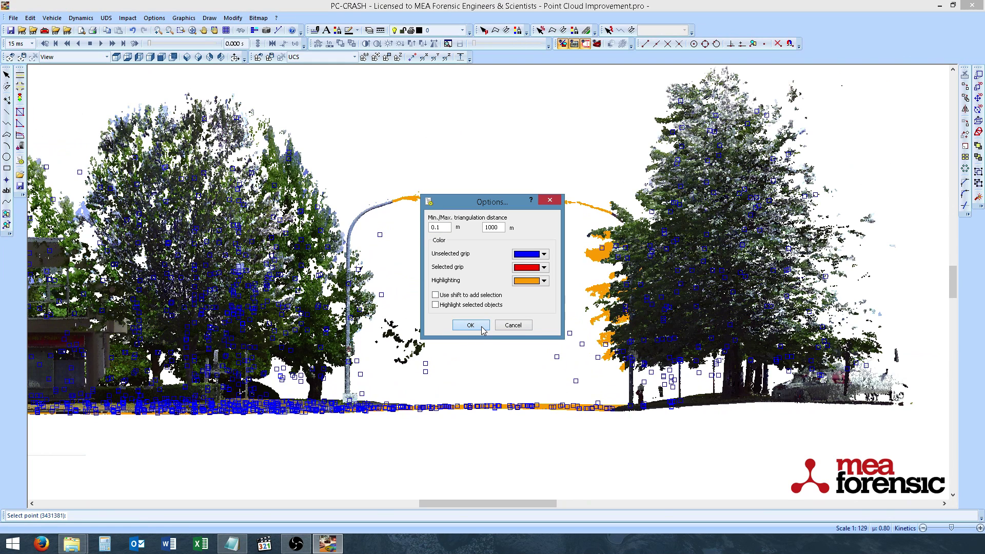
click(483, 330)
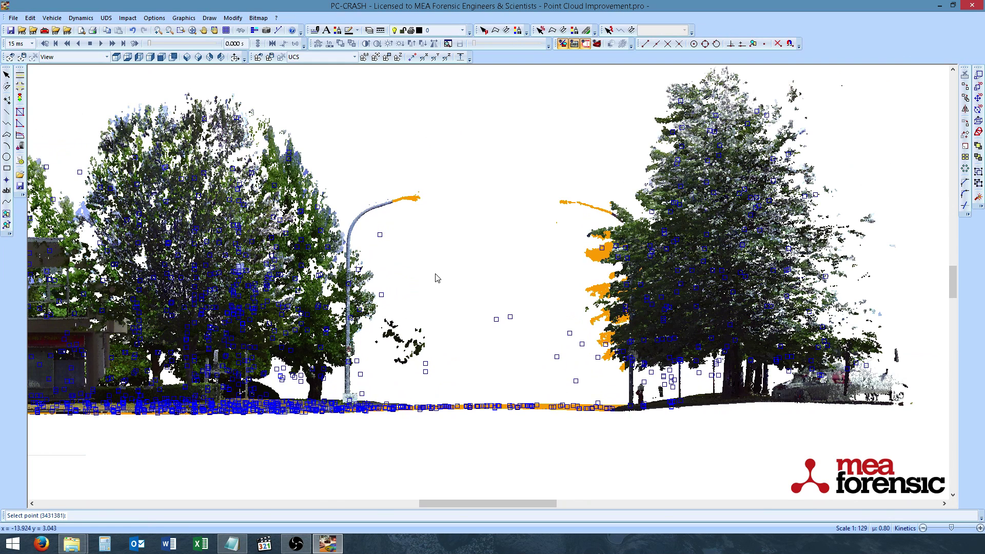
Deselect the street-light and tree points above the road by enclosing them with a polygon in the left view.
click(363, 146)
click(539, 396)
click(662, 387)
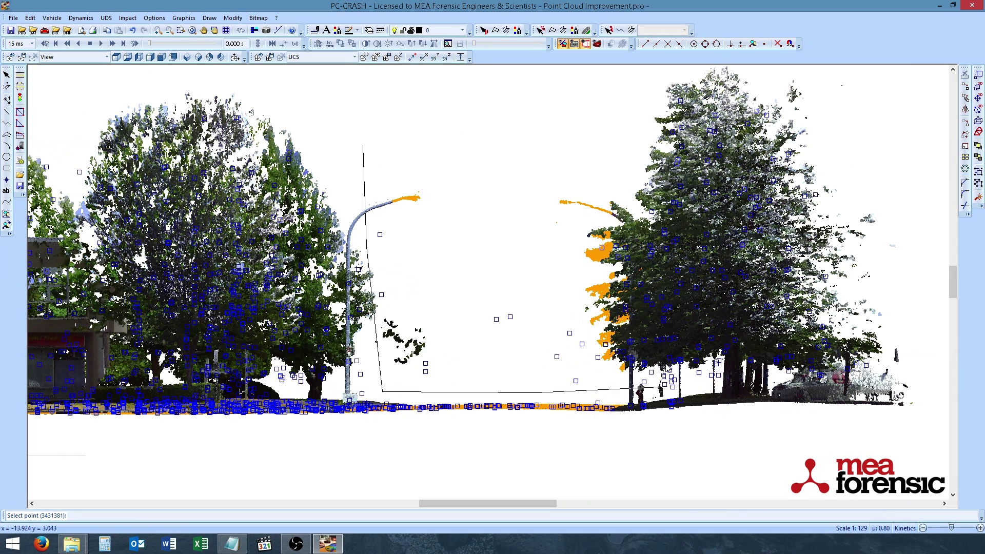
click(751, 297)
click(752, 182)
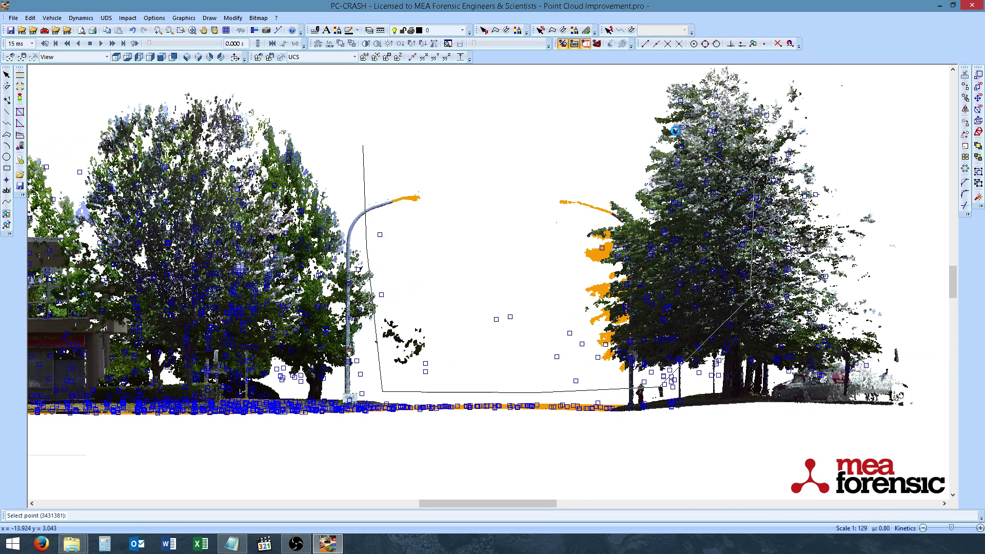
click(663, 129)
click(567, 104)
click(446, 85)
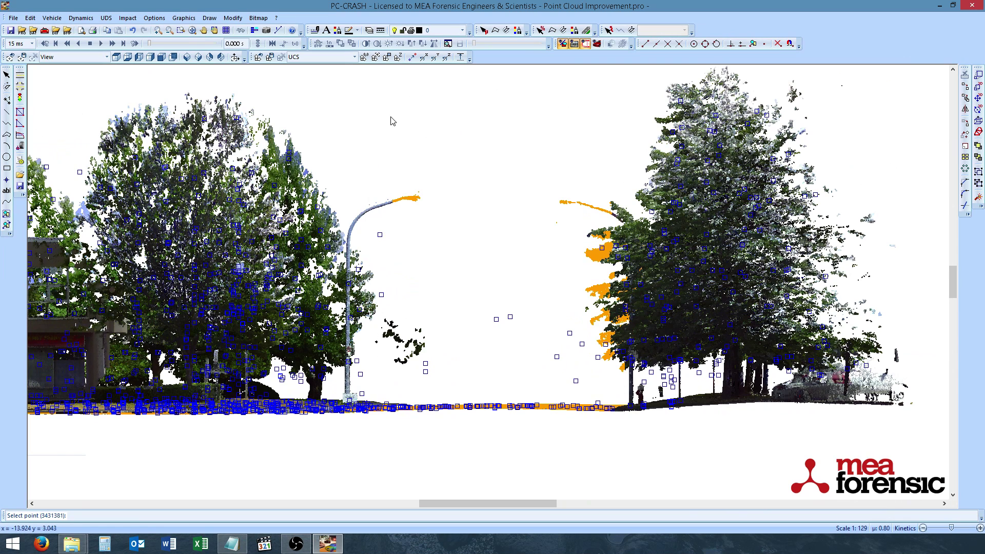
click(369, 141)
right_click(407, 154)
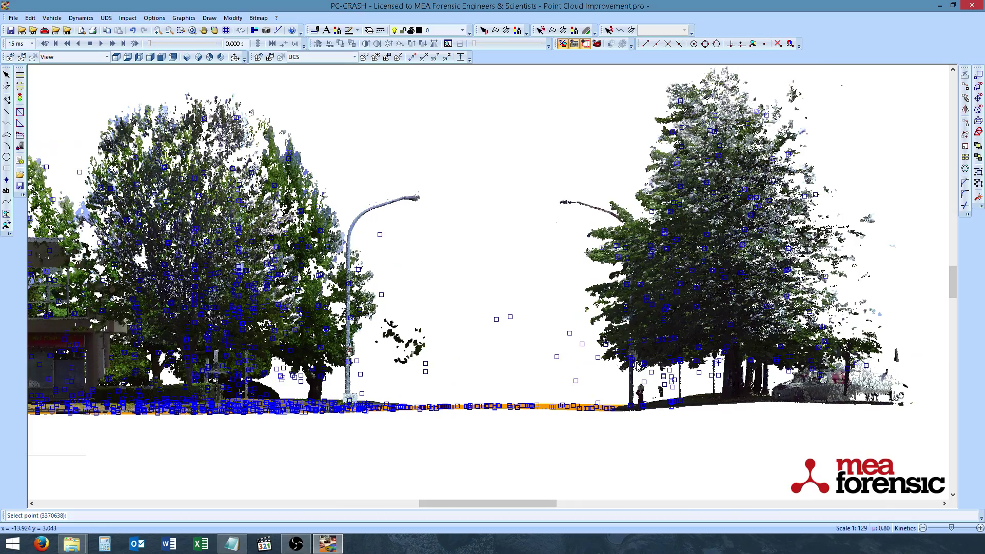
Return to the top view and check the remaining selection along the road edge by the trees.
click(119, 60)
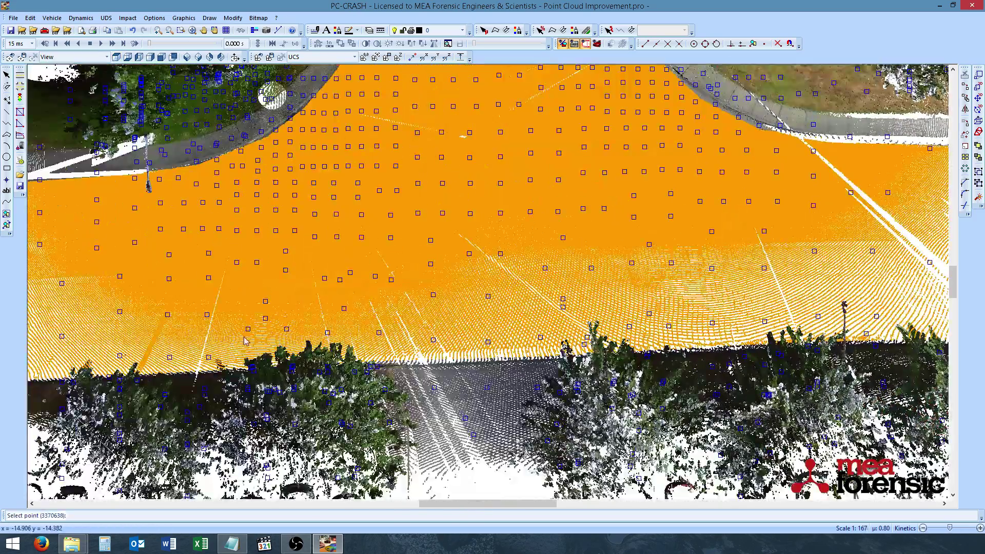
scroll(245, 341, up, 5)
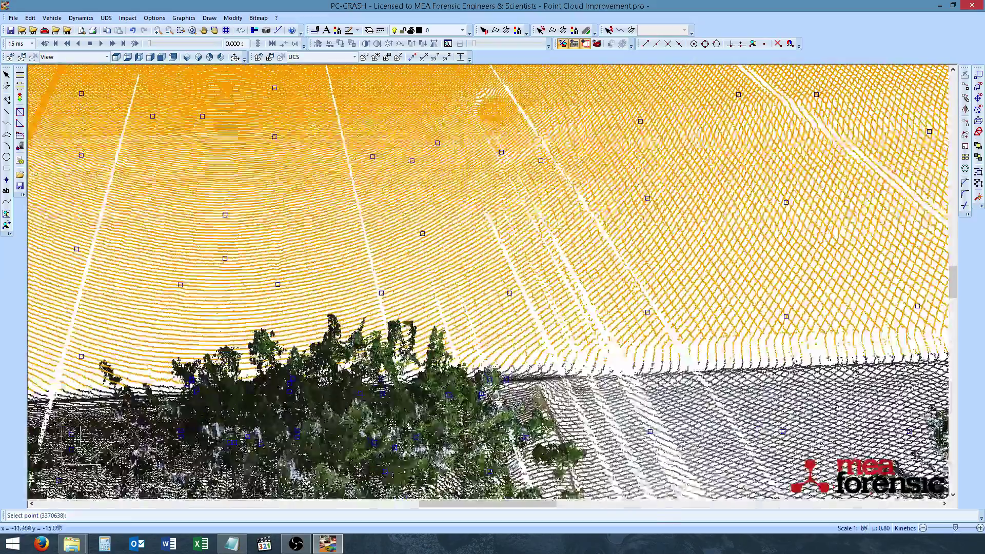
scroll(450, 306, down, 5)
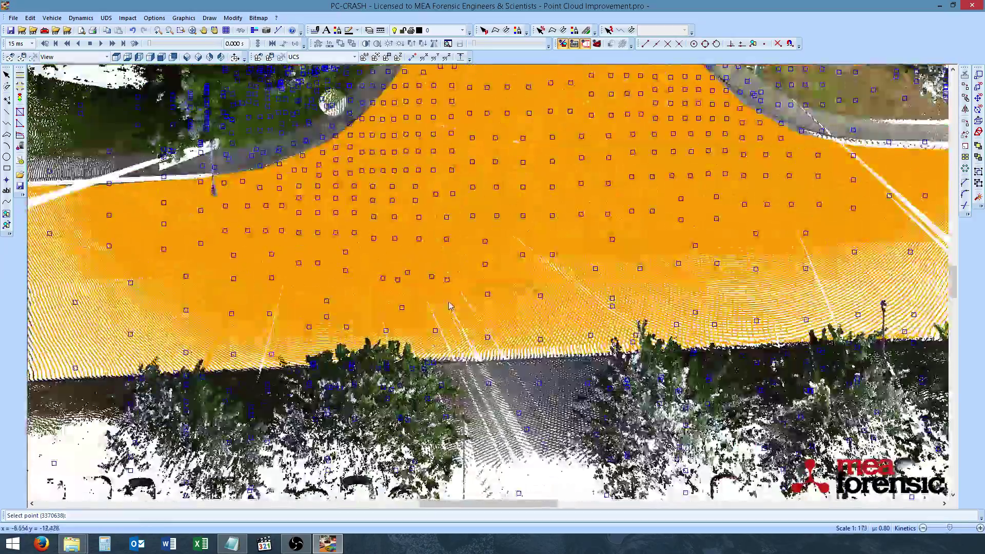
scroll(449, 305, down, 3)
scroll(528, 257, up, 1)
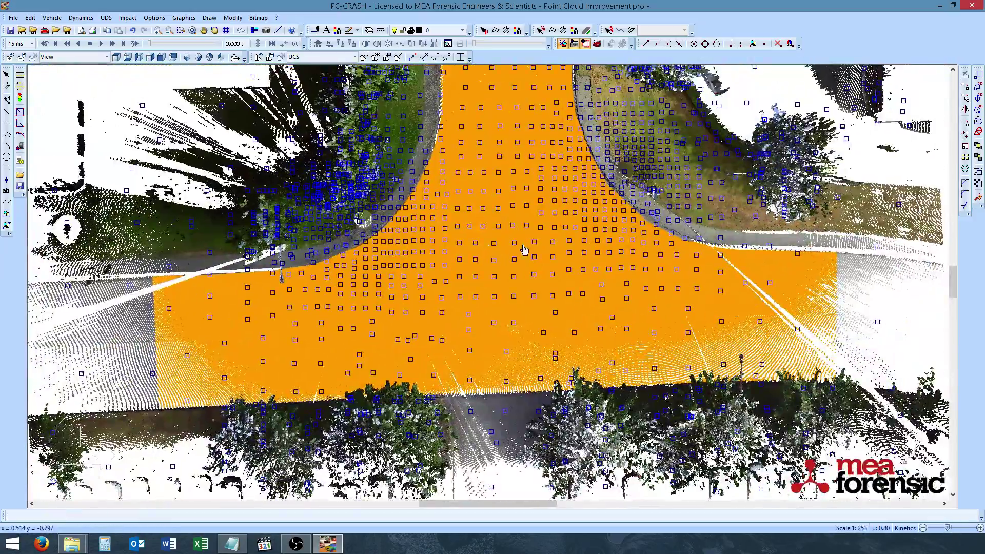
middle_drag(524, 250, 521, 267)
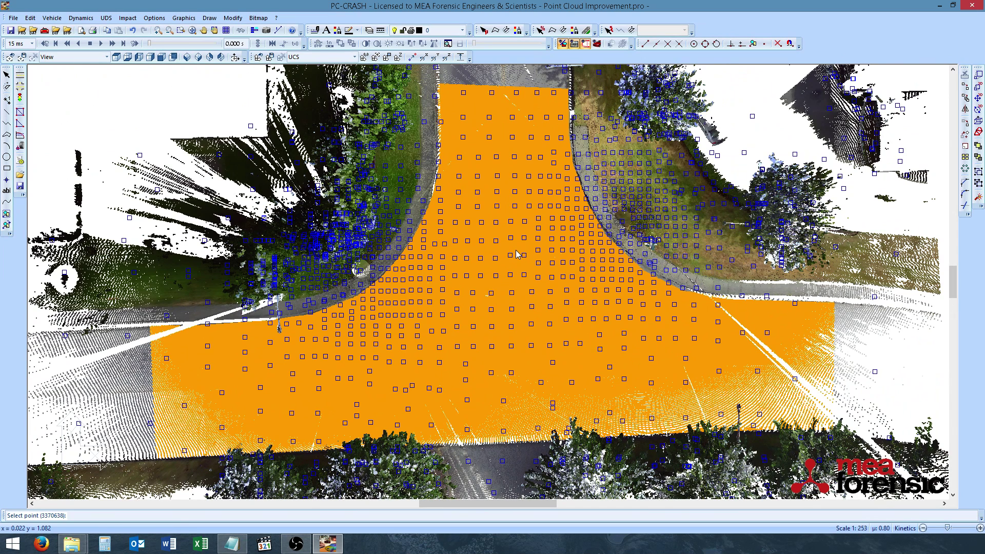
Set the minimum triangulation distance to 1 m and the maximum to 5 m in the DXF settings.
click(233, 17)
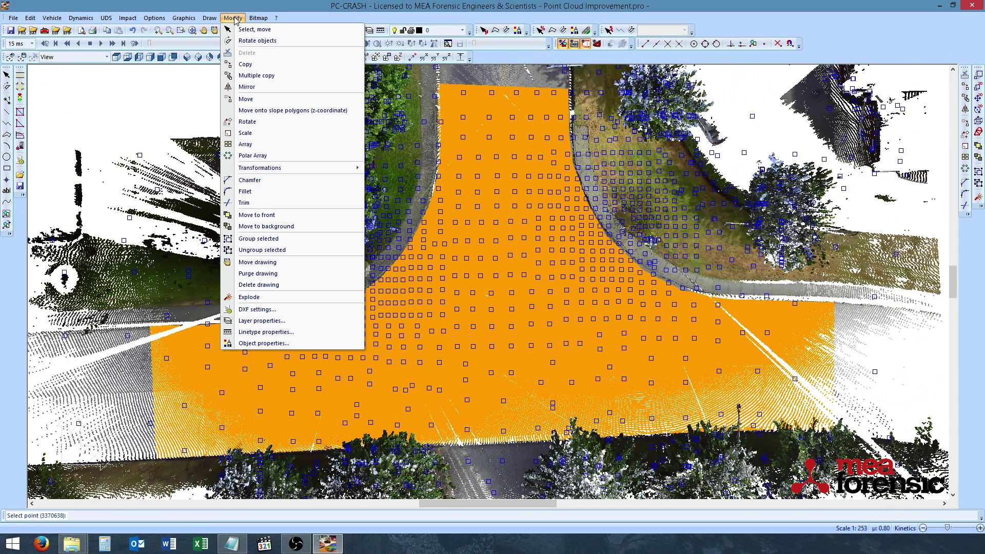
click(272, 314)
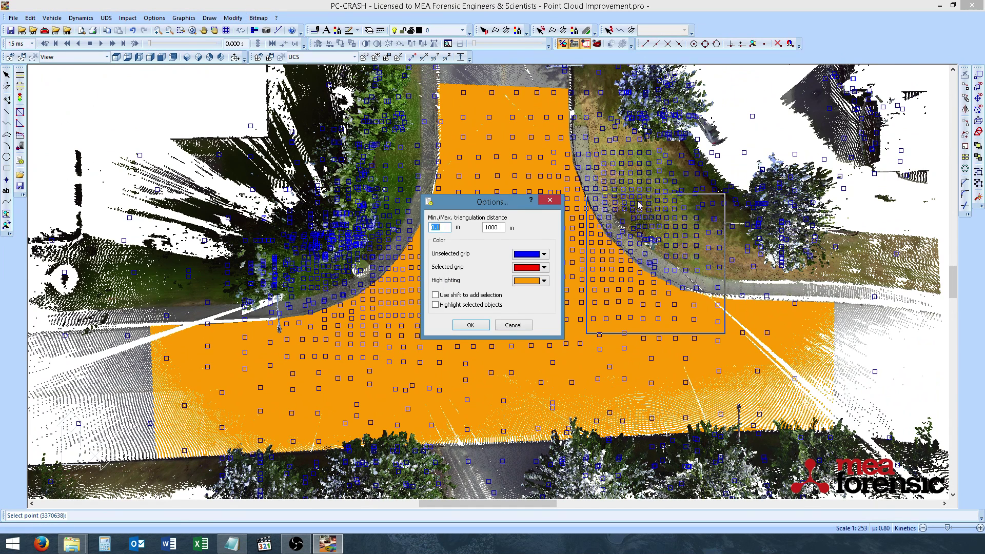
drag(441, 202, 605, 198)
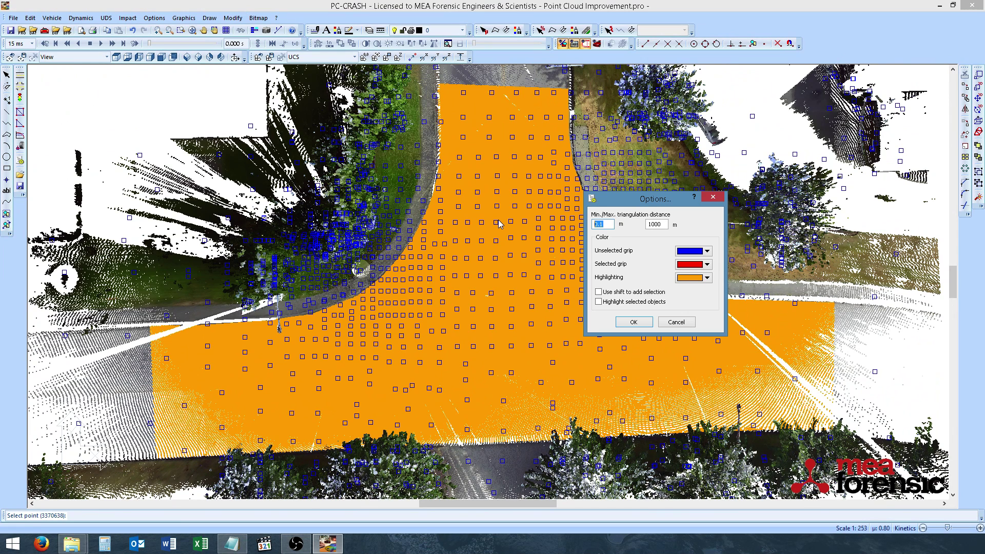
text(1)
key(Tab)
key(Tab)
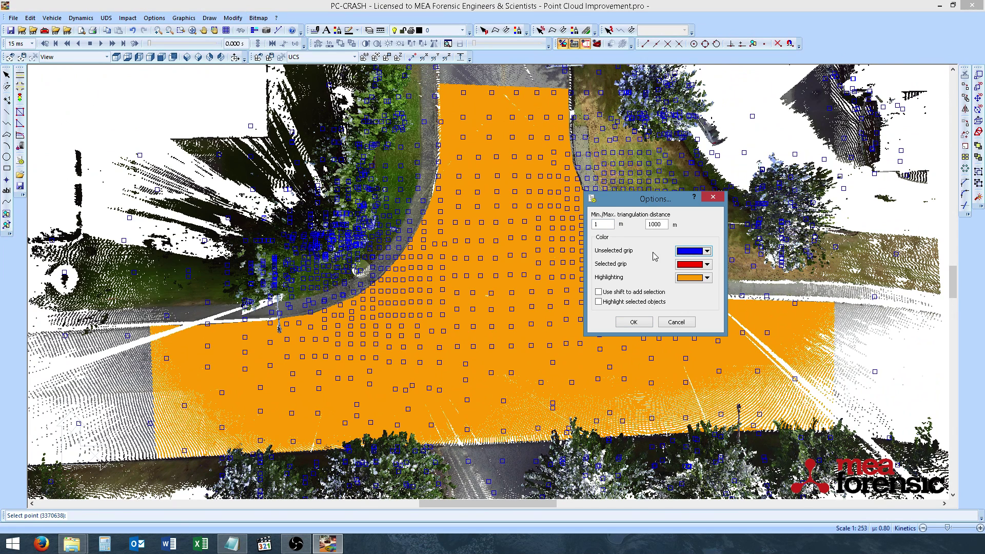
key(shift+Tab)
text(5)
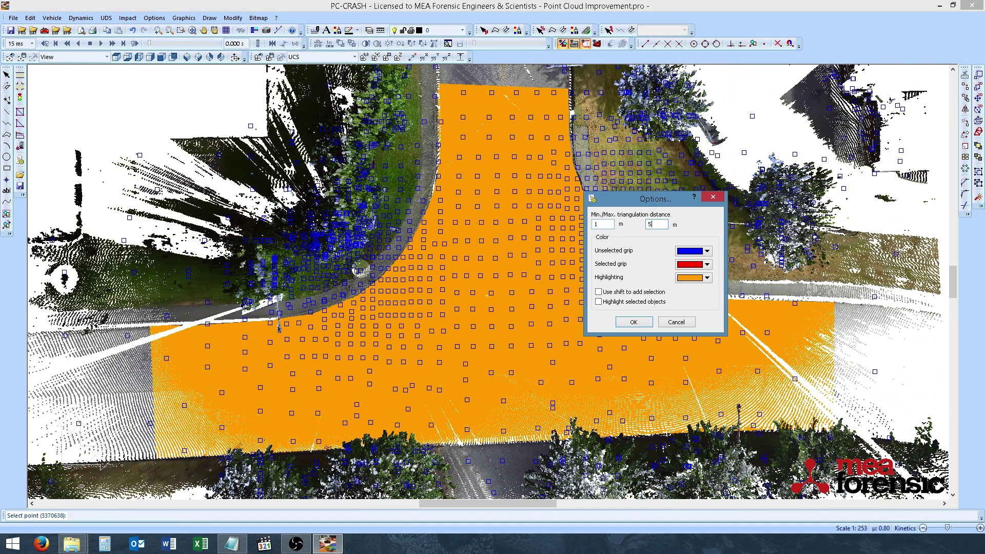
click(633, 323)
Triangulate the selected road-surface points, use the triangulated area as slope polygons and accept deleting the existing slope polygons.
scroll(460, 258, up, 1)
scroll(512, 262, up, 1)
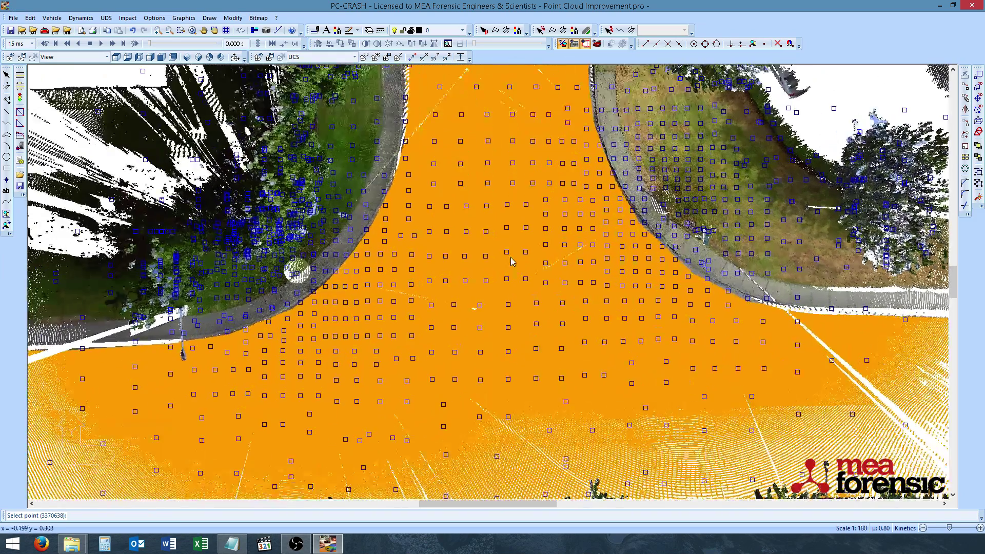
scroll(512, 262, down, 1)
right_click(512, 263)
right_click(509, 268)
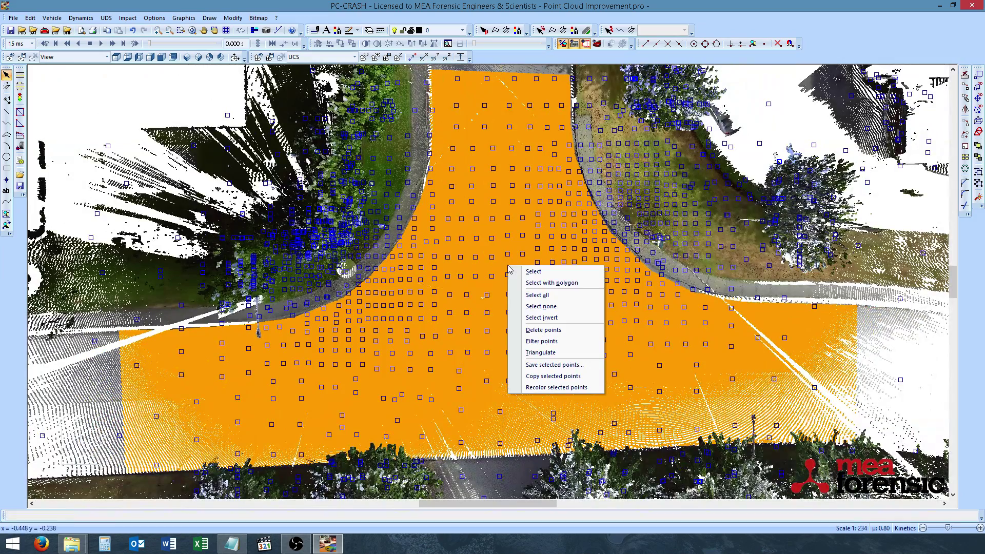
click(561, 354)
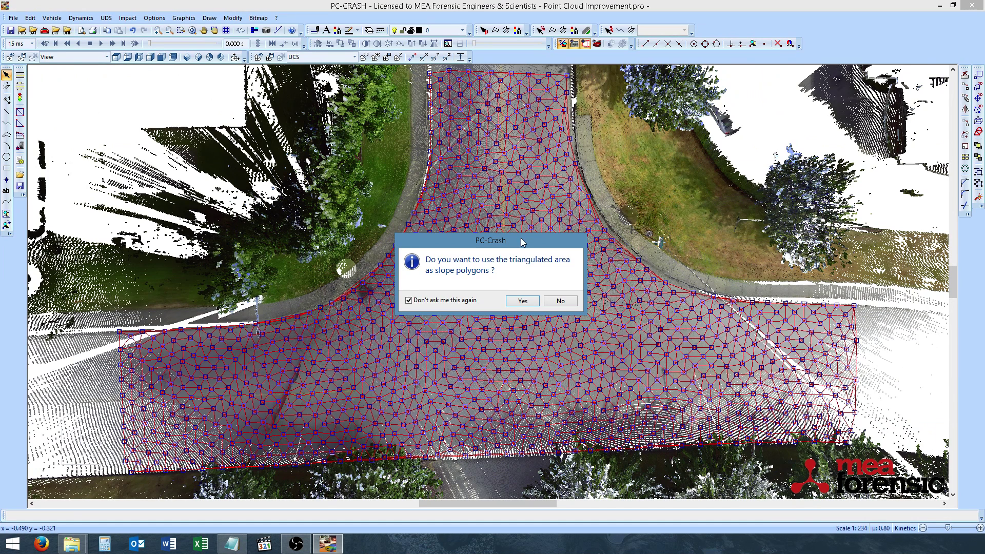
click(520, 298)
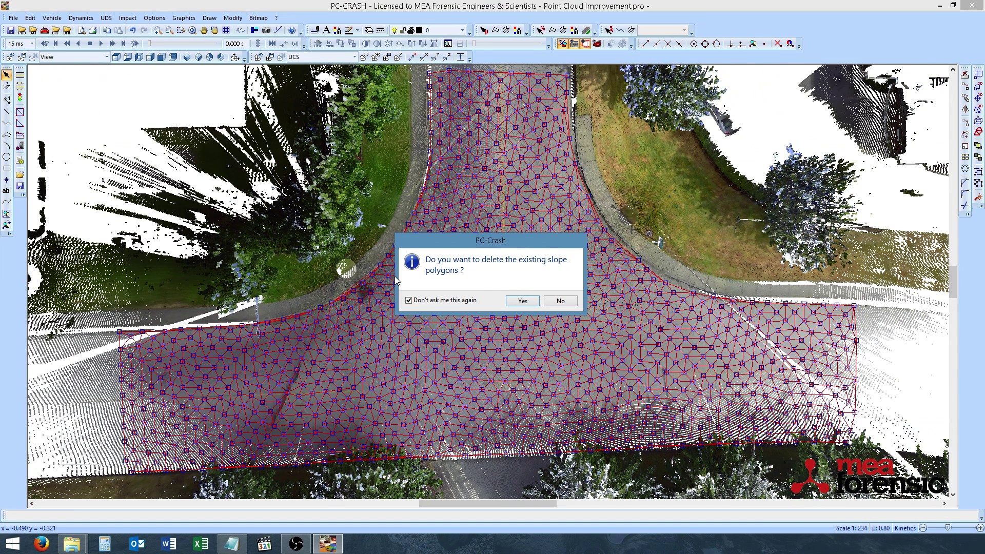
click(509, 301)
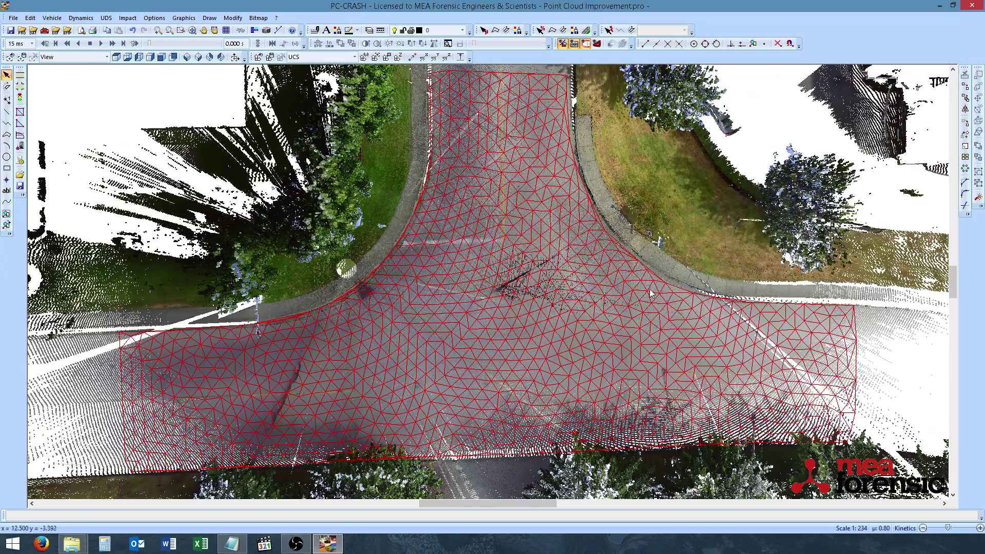
Inspect the triangulated road surface against the point cloud in a maximized 3D Visualization window, then close it.
click(507, 31)
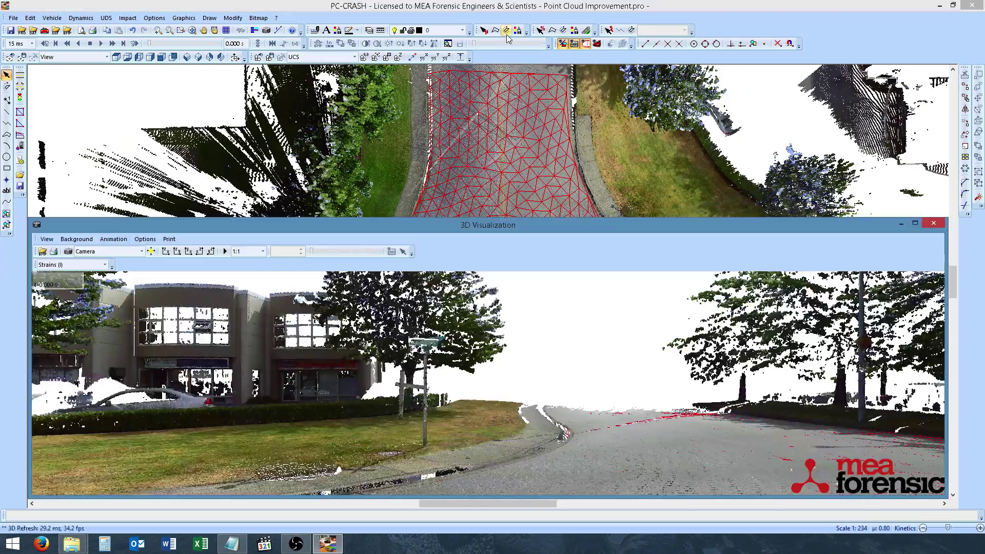
double_click(506, 226)
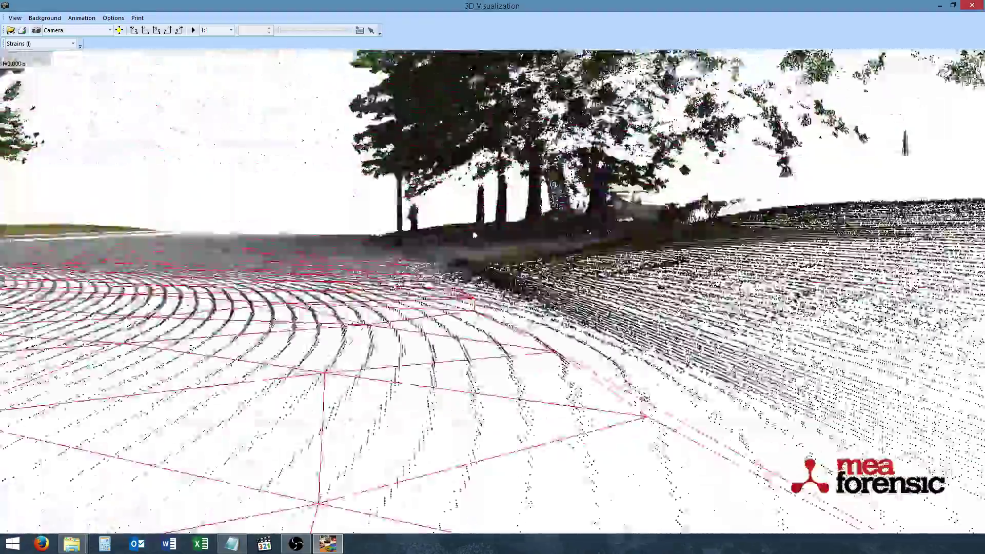
drag(474, 235, 516, 264)
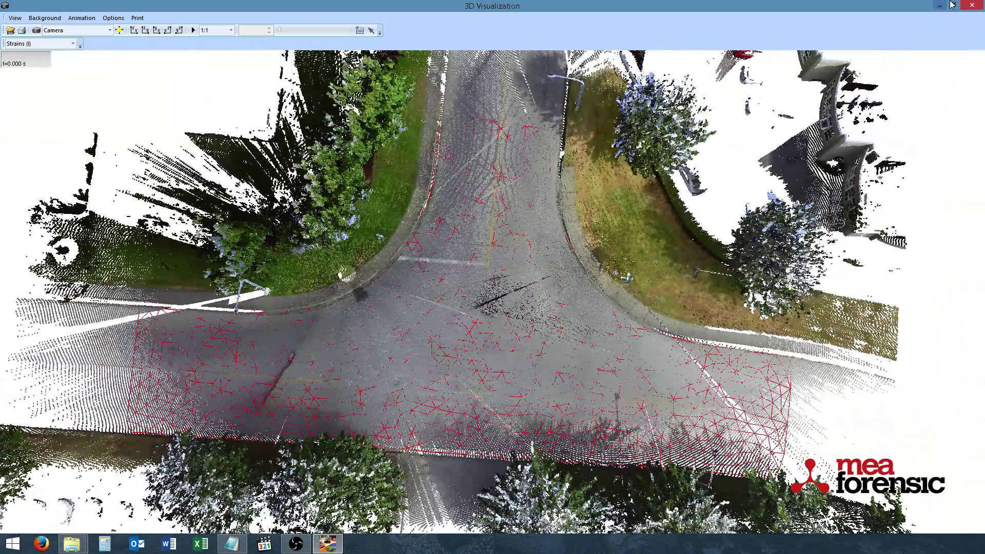
click(972, 5)
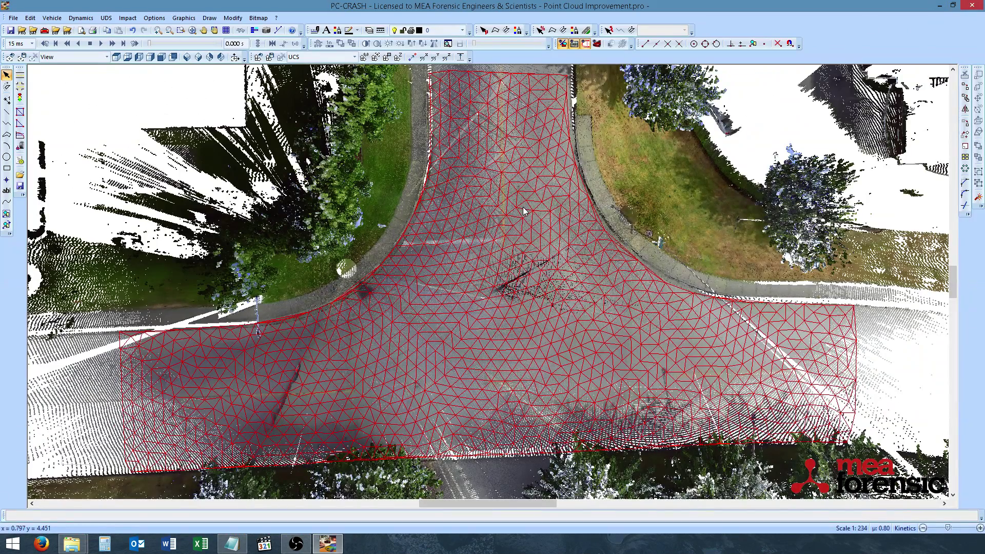